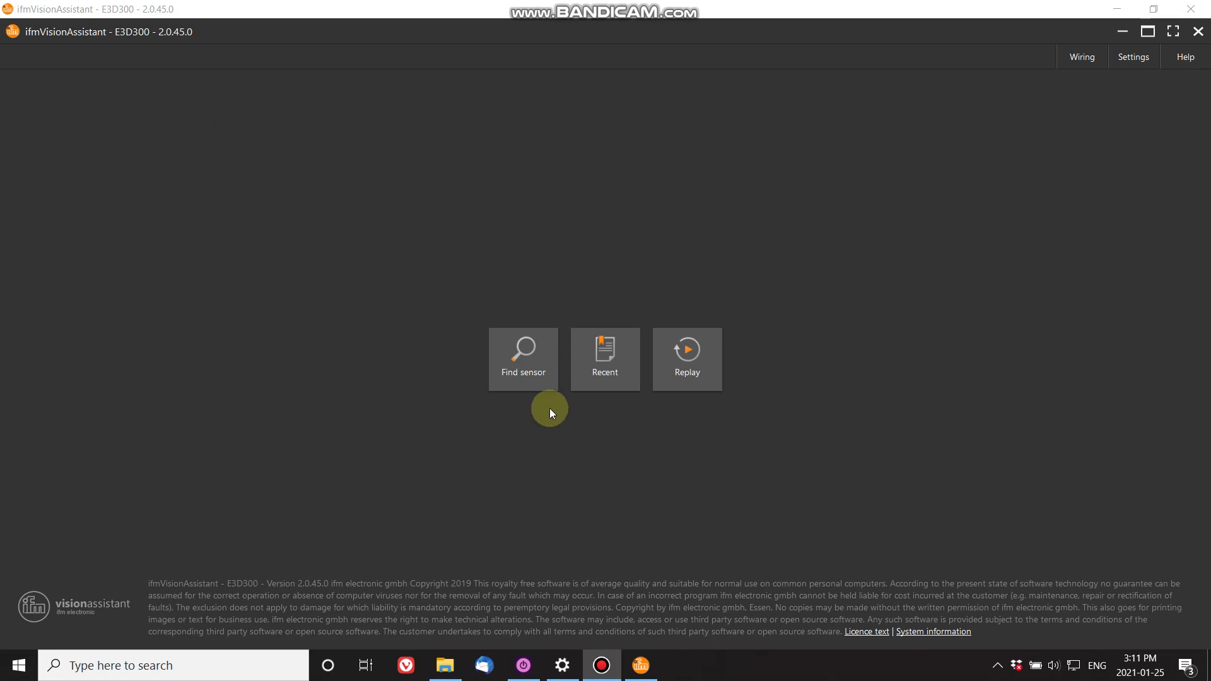
- Check the O3D 8-pole wiring diagram, then search the network to find the O3D3XX sensor at 10.83.1.91
{"action": "left_click", "coordinate": [1083, 63]}
{"action": "left_click", "coordinate": [970, 140]}
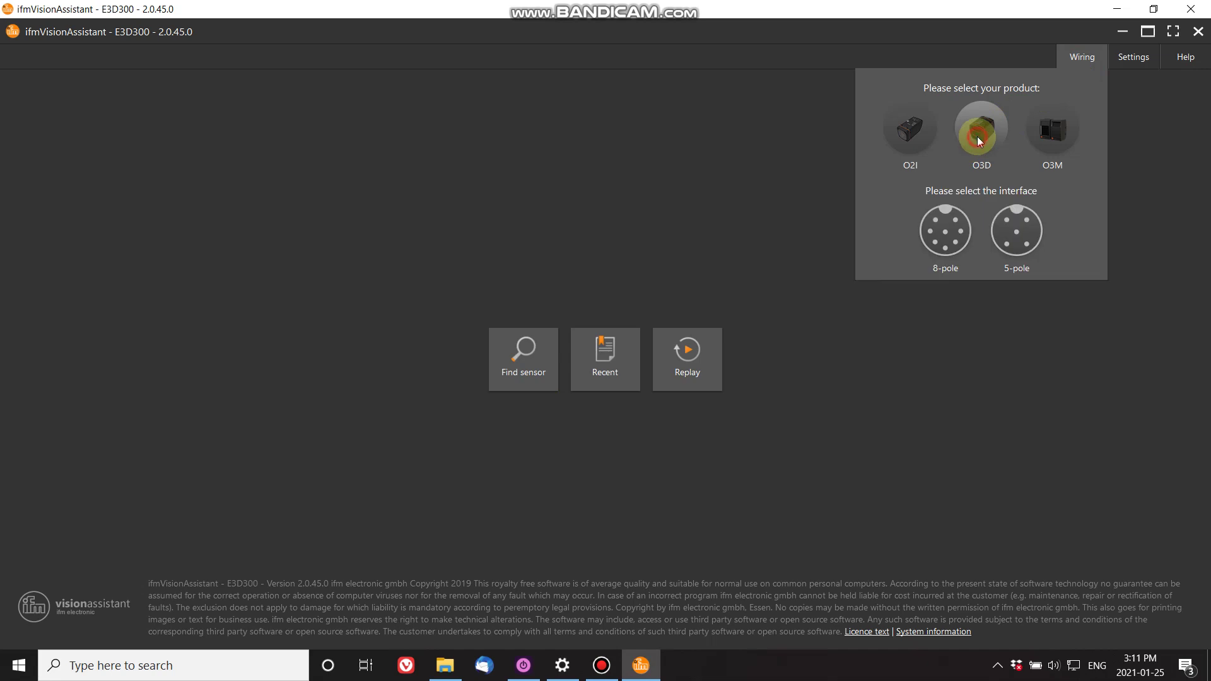
{"action": "left_click", "coordinate": [944, 229]}
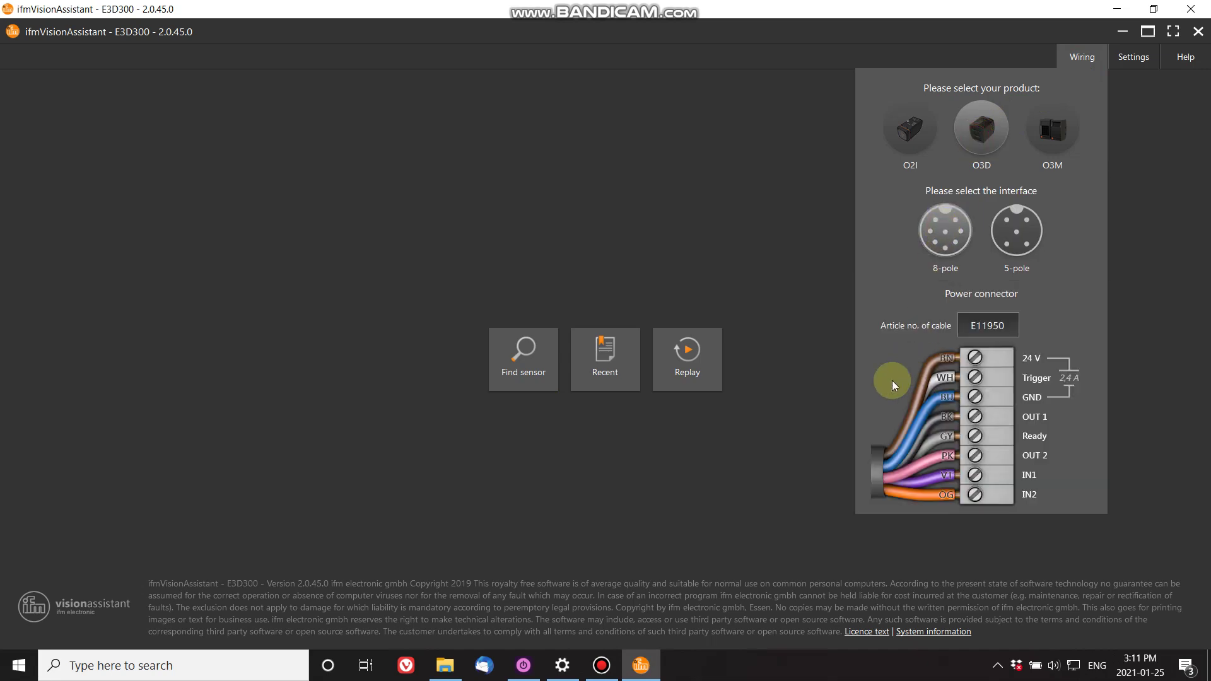
{"action": "left_click", "coordinate": [777, 286]}
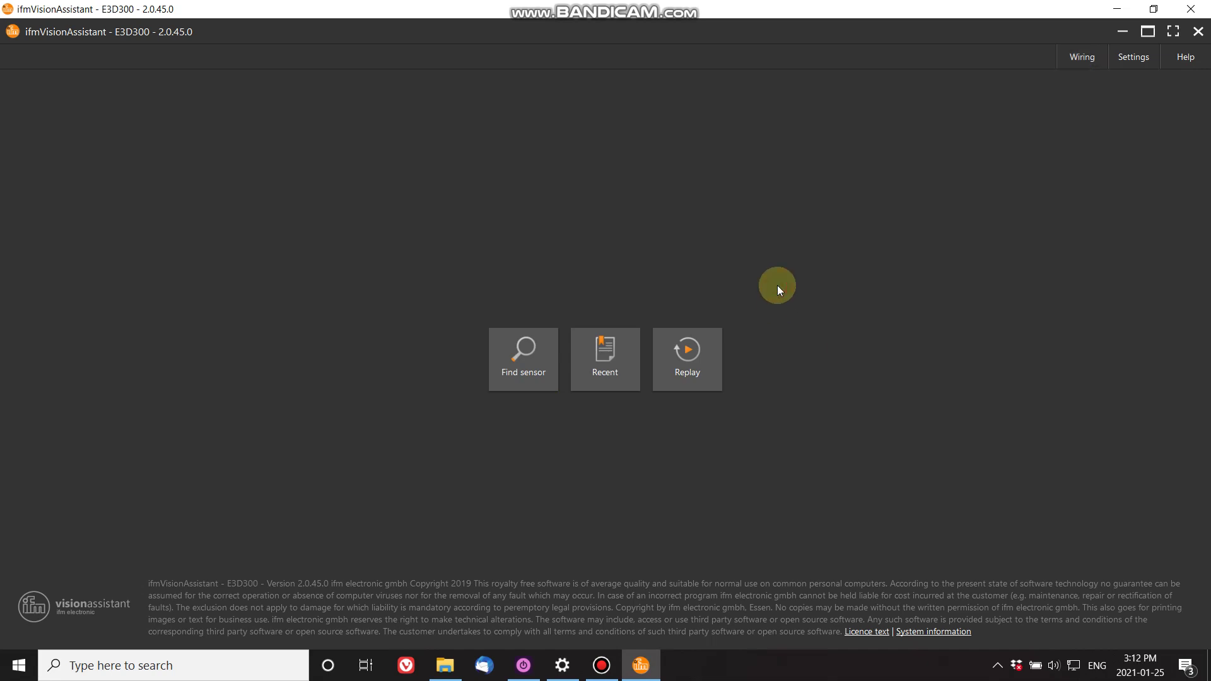
{"action": "left_click", "coordinate": [533, 343]}
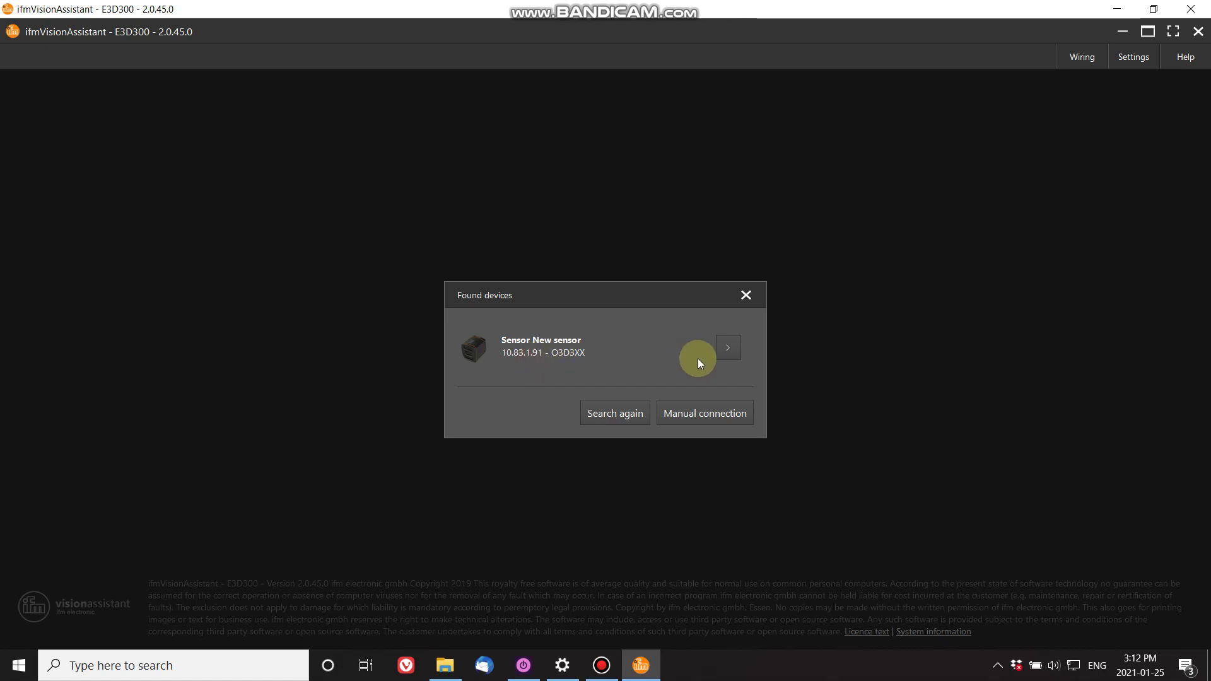
- Connect to the sensor at 10.83.1.91 and pick the 'Dimensioning of rectangular objects' template
{"action": "left_click", "coordinate": [730, 349]}
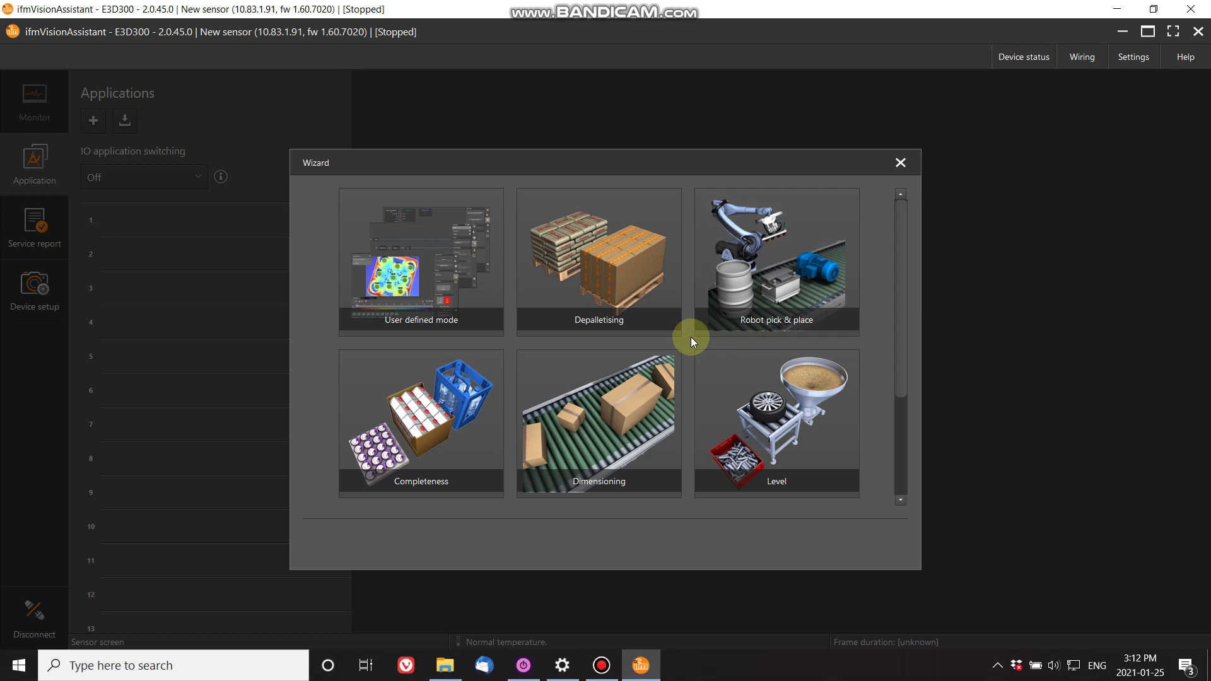
{"action": "scroll", "coordinate": [688, 341], "scroll_direction": "down", "scroll_amount": 2}
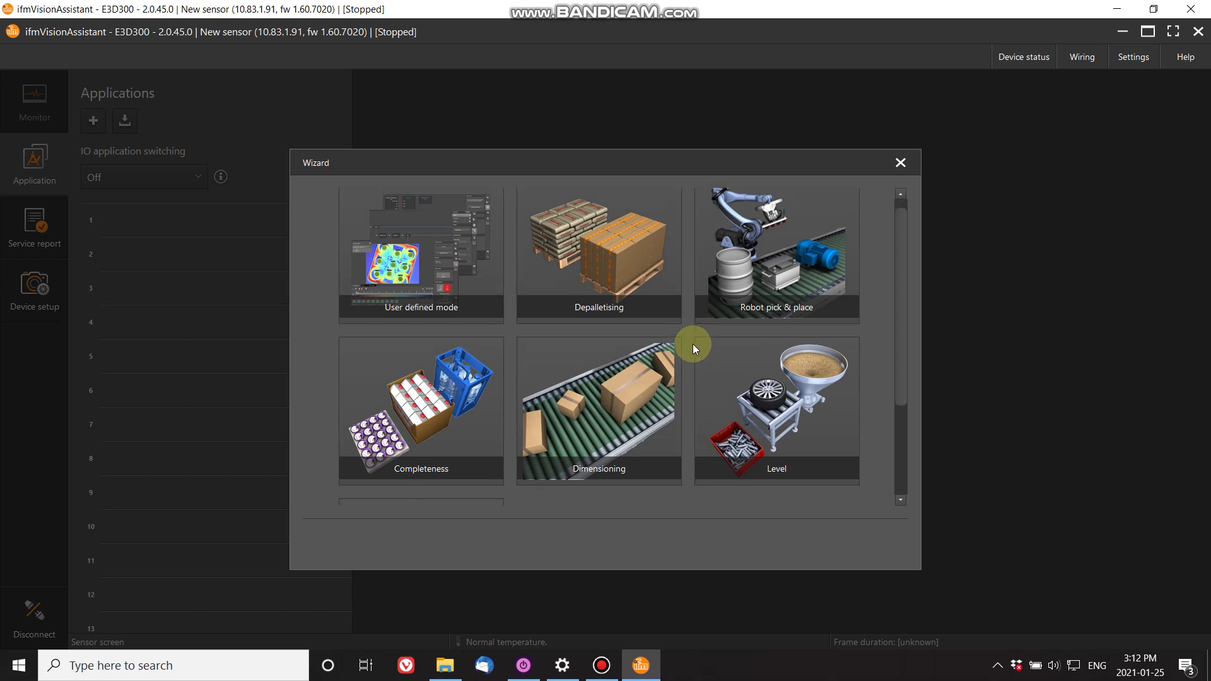
{"action": "scroll", "coordinate": [691, 344], "scroll_direction": "down", "scroll_amount": 1}
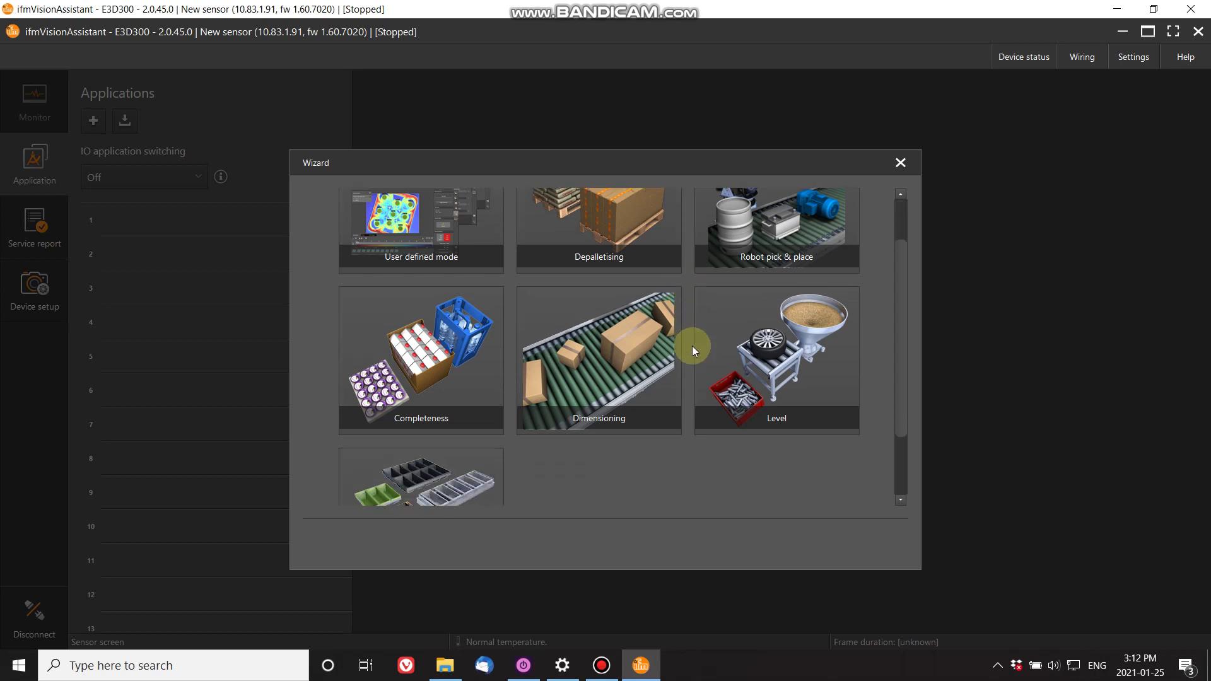
{"action": "left_click", "coordinate": [607, 354]}
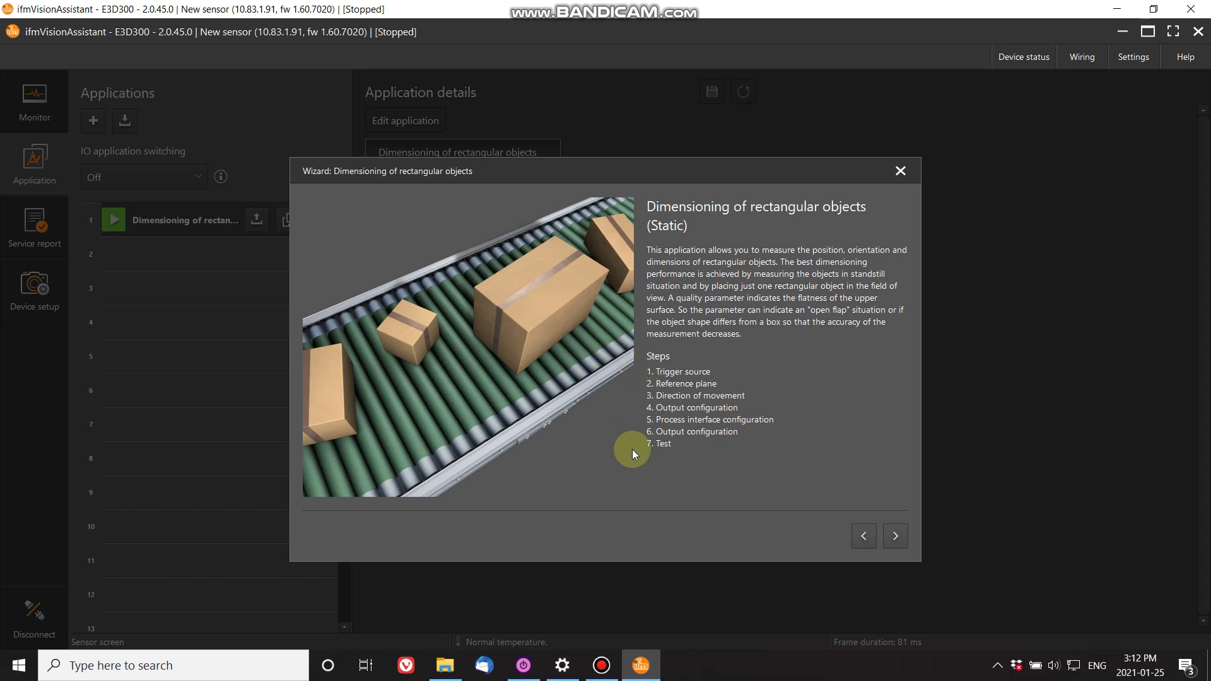
- Step the dimensioning wizard to the reference plane page, then exit and confirm with OK
{"action": "left_click", "coordinate": [896, 536]}
{"action": "left_click", "coordinate": [896, 536]}
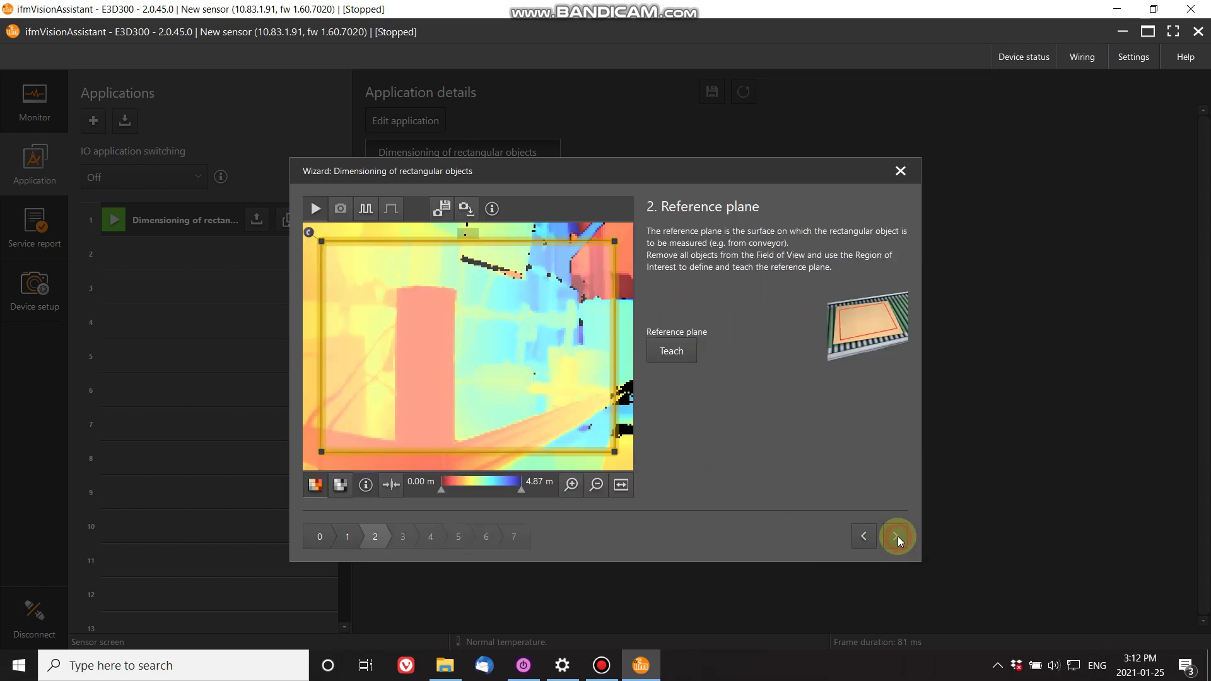
{"action": "left_click", "coordinate": [903, 175]}
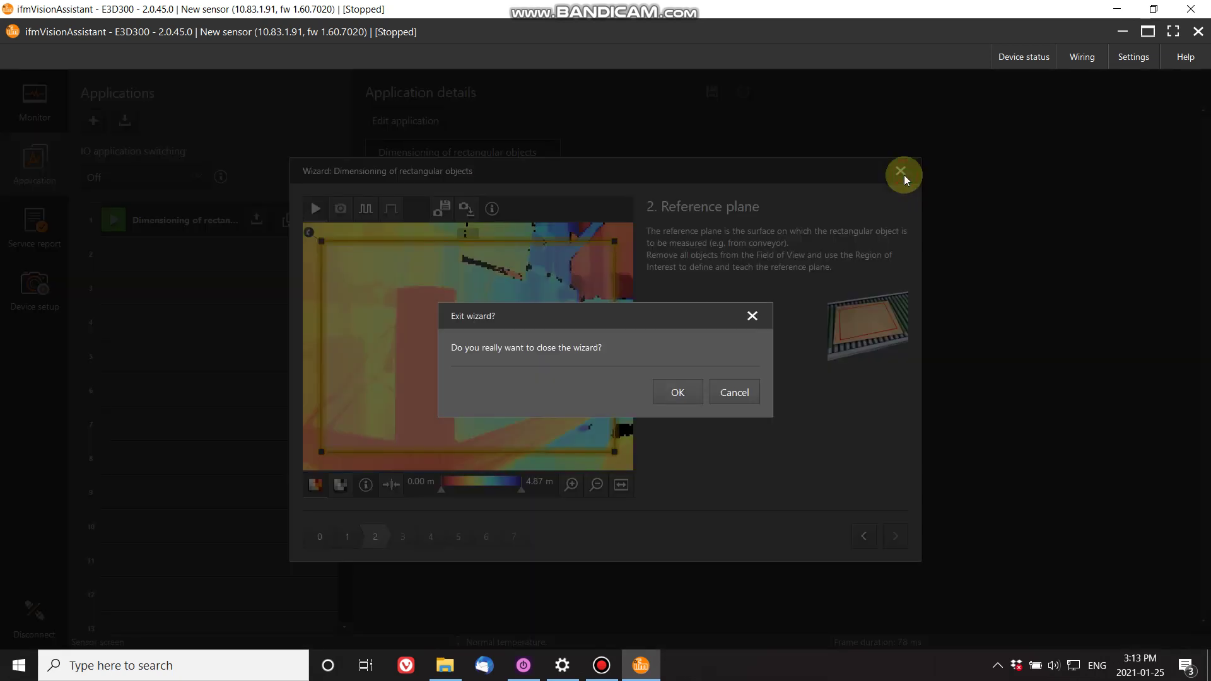
{"action": "left_click", "coordinate": [691, 396]}
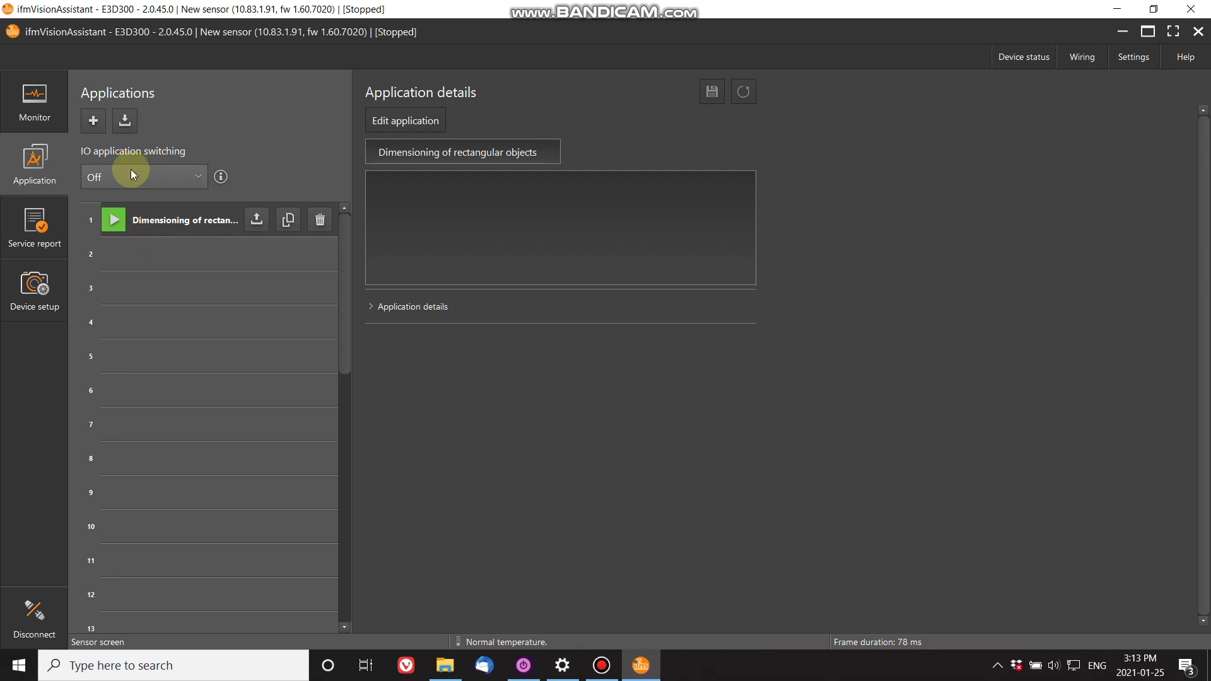
- Add a second application to the sensor using the User defined mode template
{"action": "left_click", "coordinate": [101, 120]}
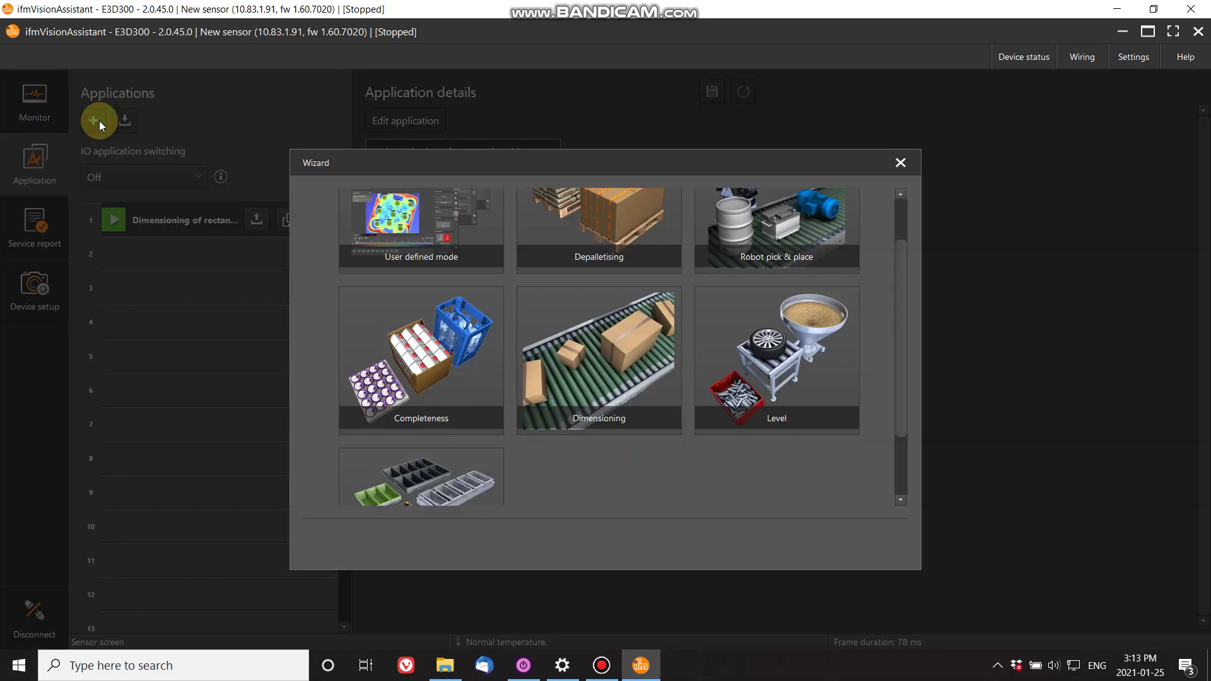
{"action": "scroll", "coordinate": [593, 419], "scroll_direction": "up", "scroll_amount": 2}
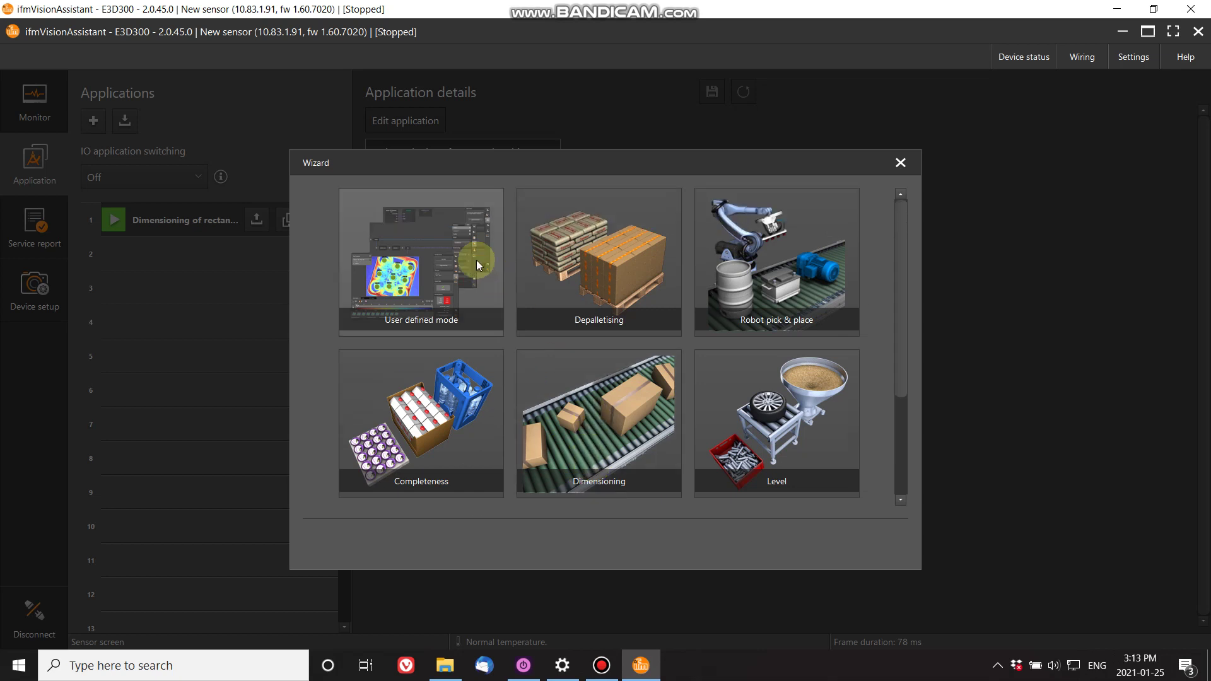
{"action": "left_click", "coordinate": [444, 242]}
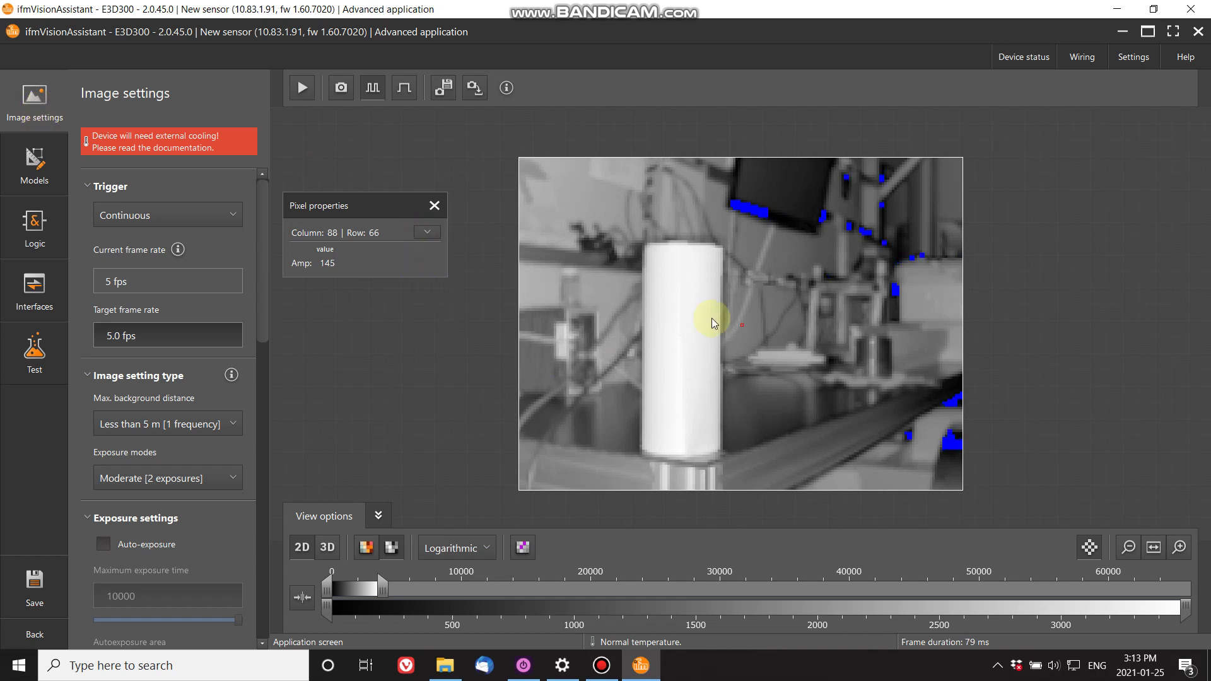
- Probe pixel depths: about 0.84 m on the roll and 3.65 m behind it, ending on Distance image
{"action": "left_click", "coordinate": [694, 319]}
{"action": "left_click", "coordinate": [367, 547]}
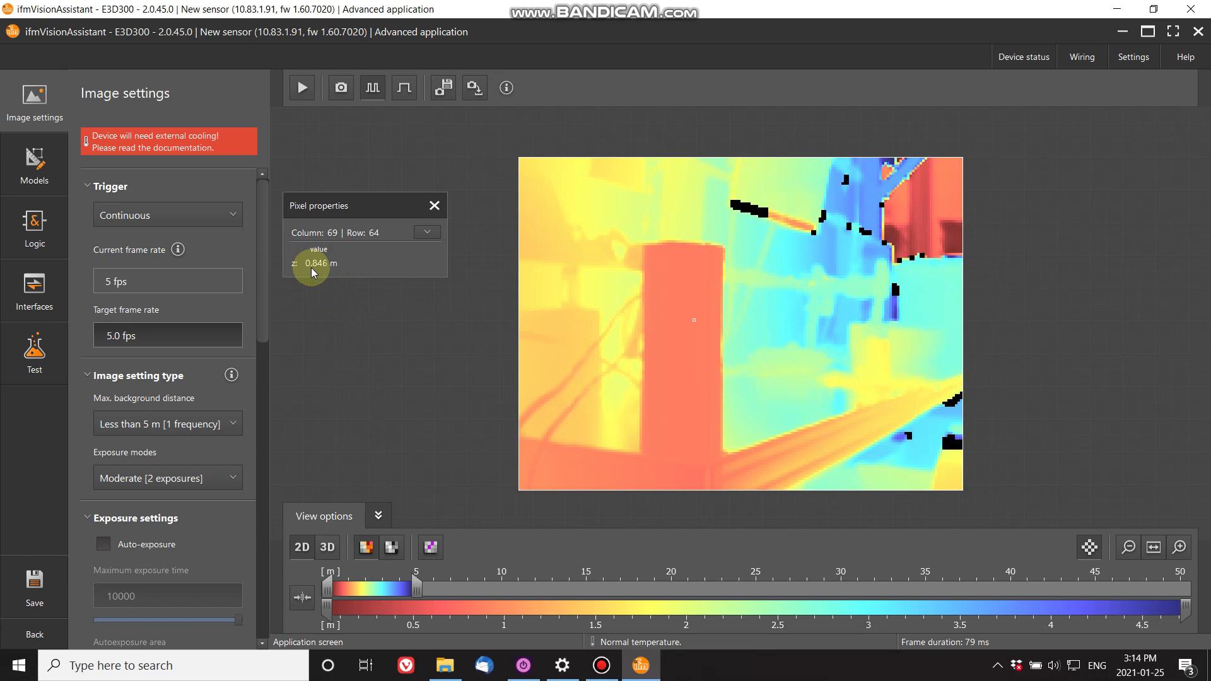
{"action": "left_click", "coordinate": [679, 310]}
{"action": "left_click", "coordinate": [680, 333]}
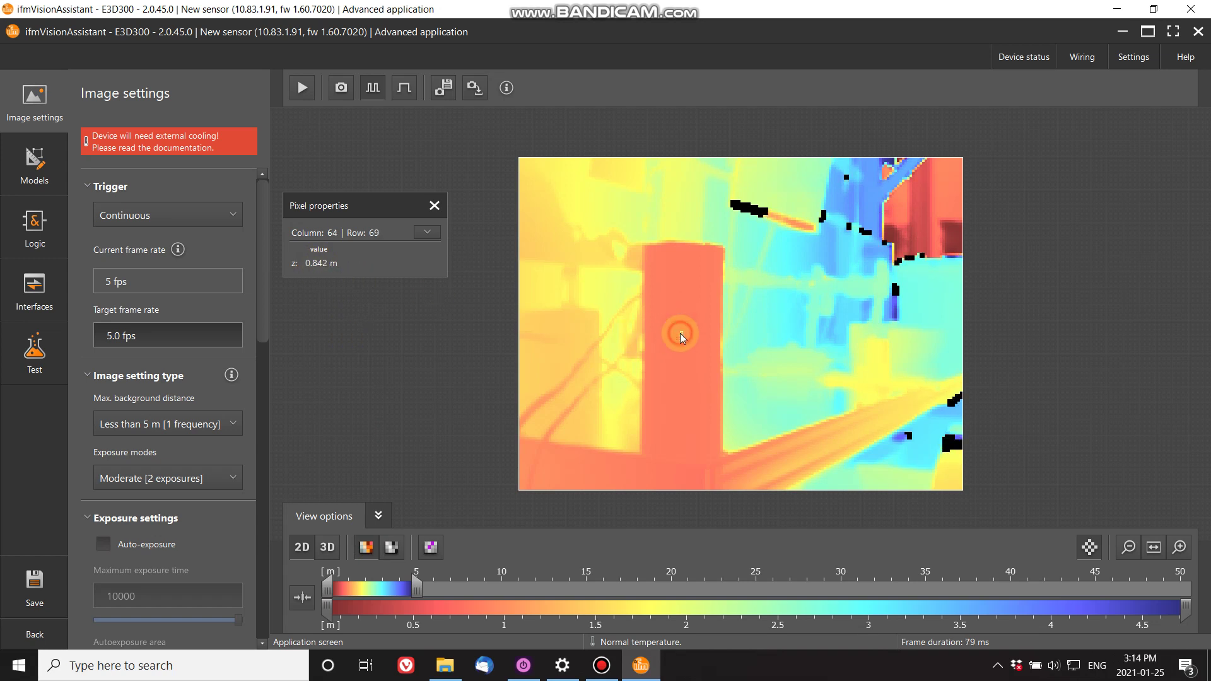
{"action": "left_click", "coordinate": [869, 196]}
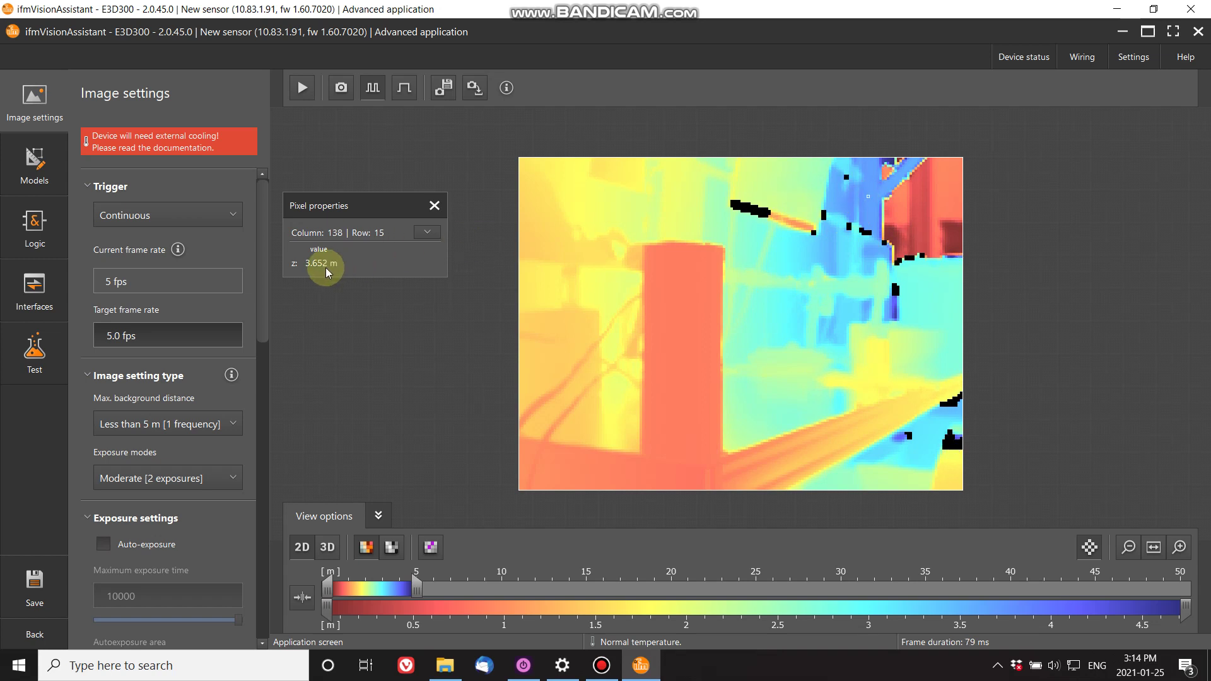
{"action": "left_click", "coordinate": [392, 546]}
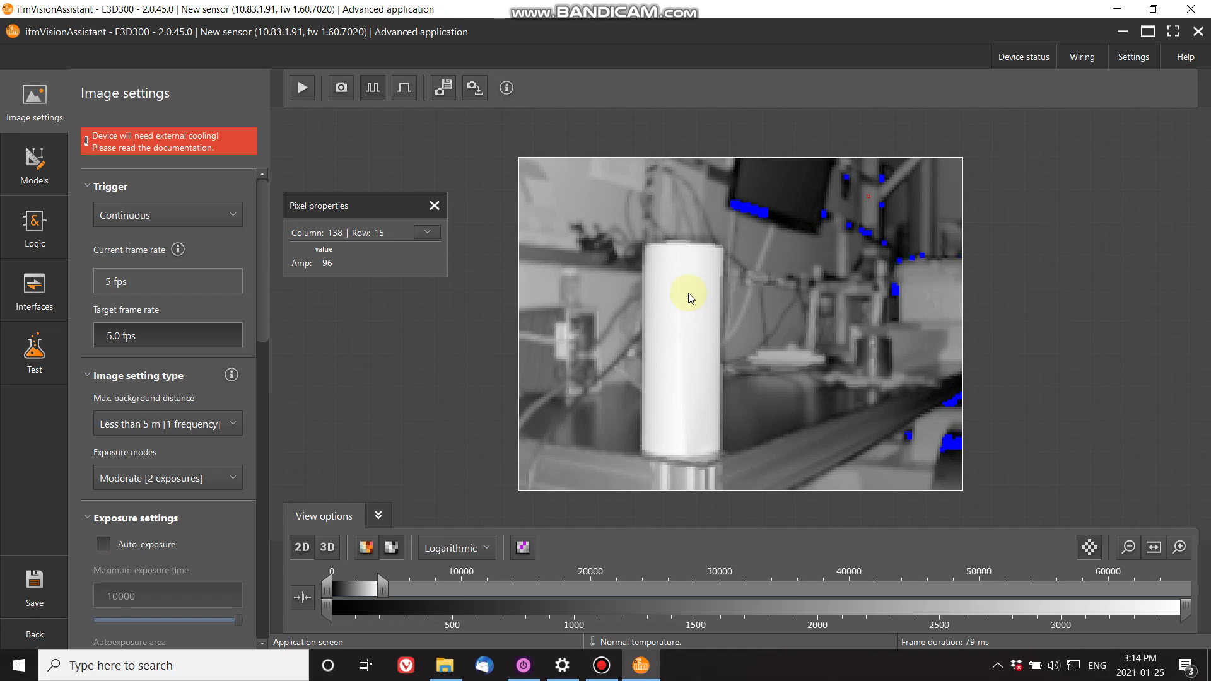
{"action": "left_click", "coordinate": [366, 546]}
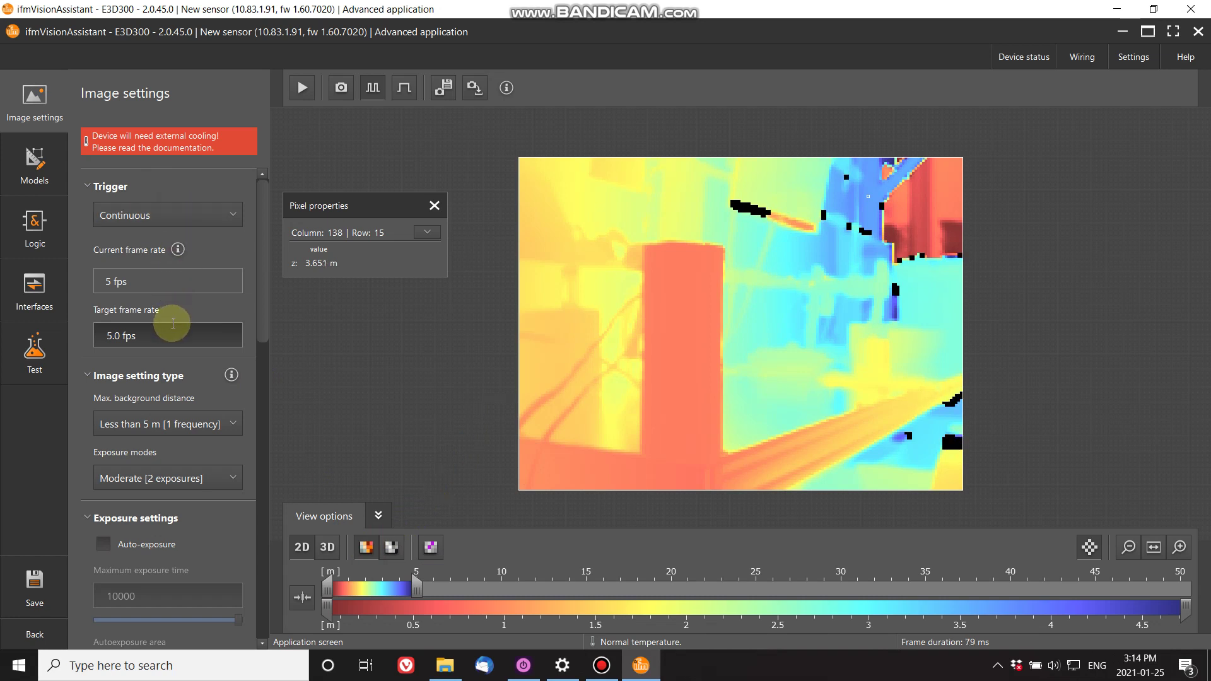
{"action": "scroll", "coordinate": [171, 328], "scroll_direction": "down", "scroll_amount": 2}
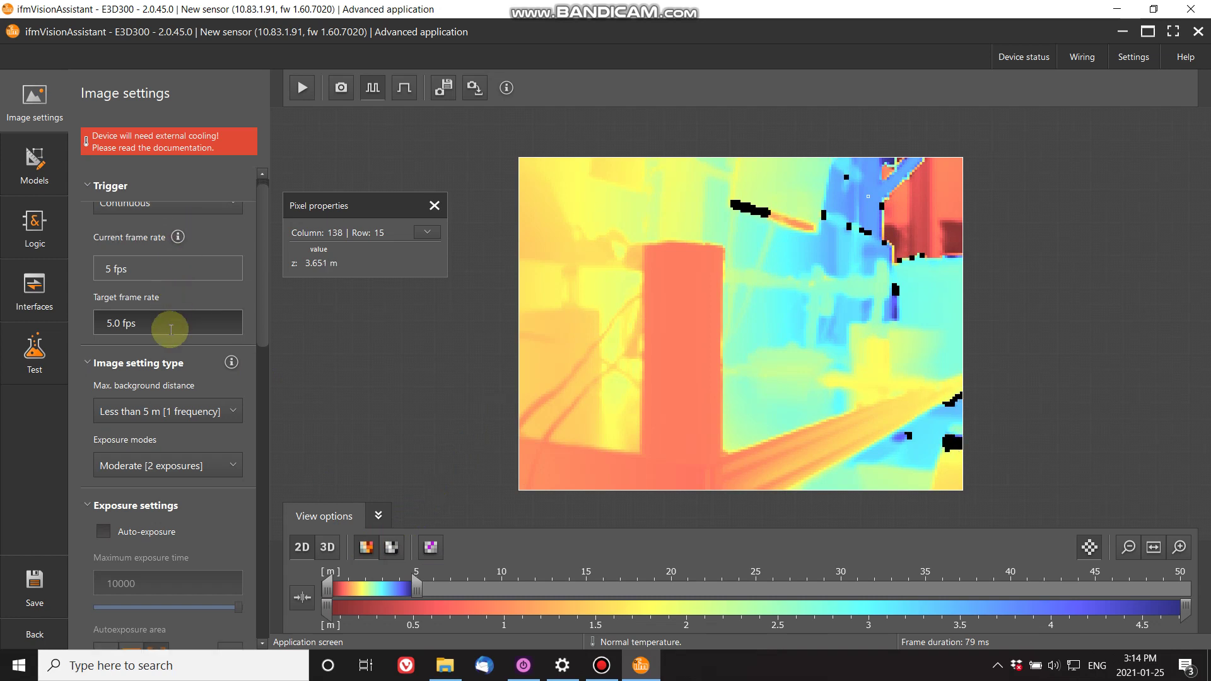
- Keep Moderate [2 exposures] mode and auto-optimise exposure to 9000 µs with ratio 15, then go to Models
{"action": "left_click", "coordinate": [233, 452]}
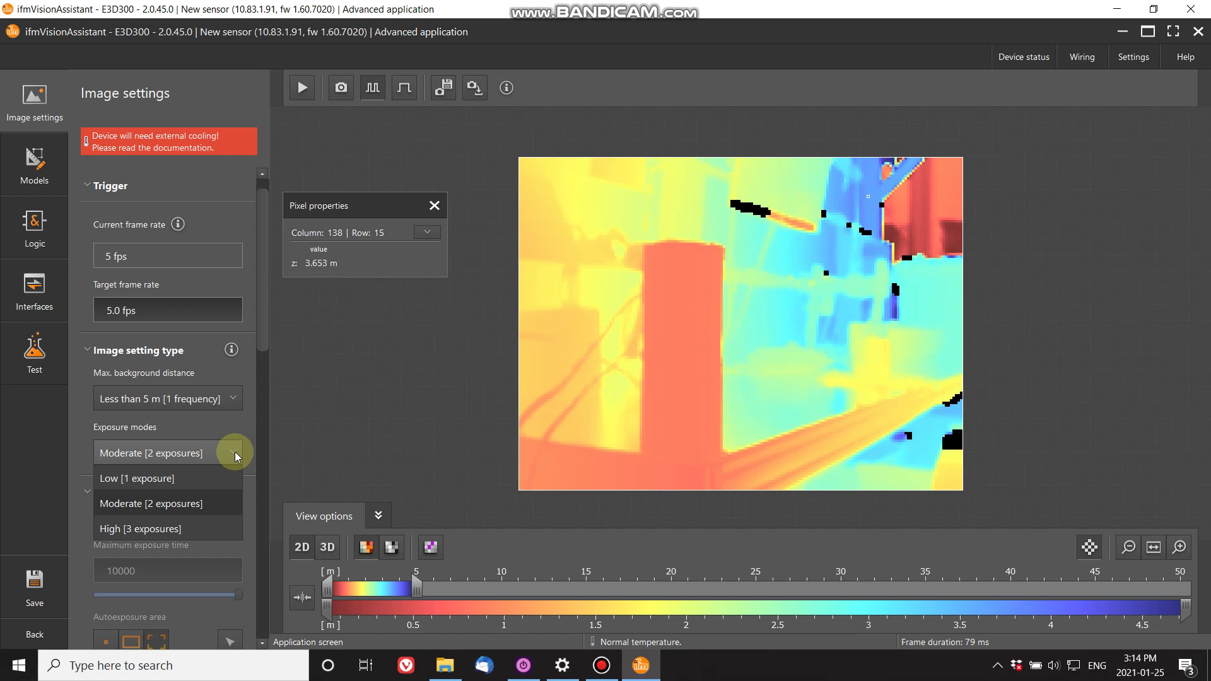
{"action": "left_click", "coordinate": [195, 504]}
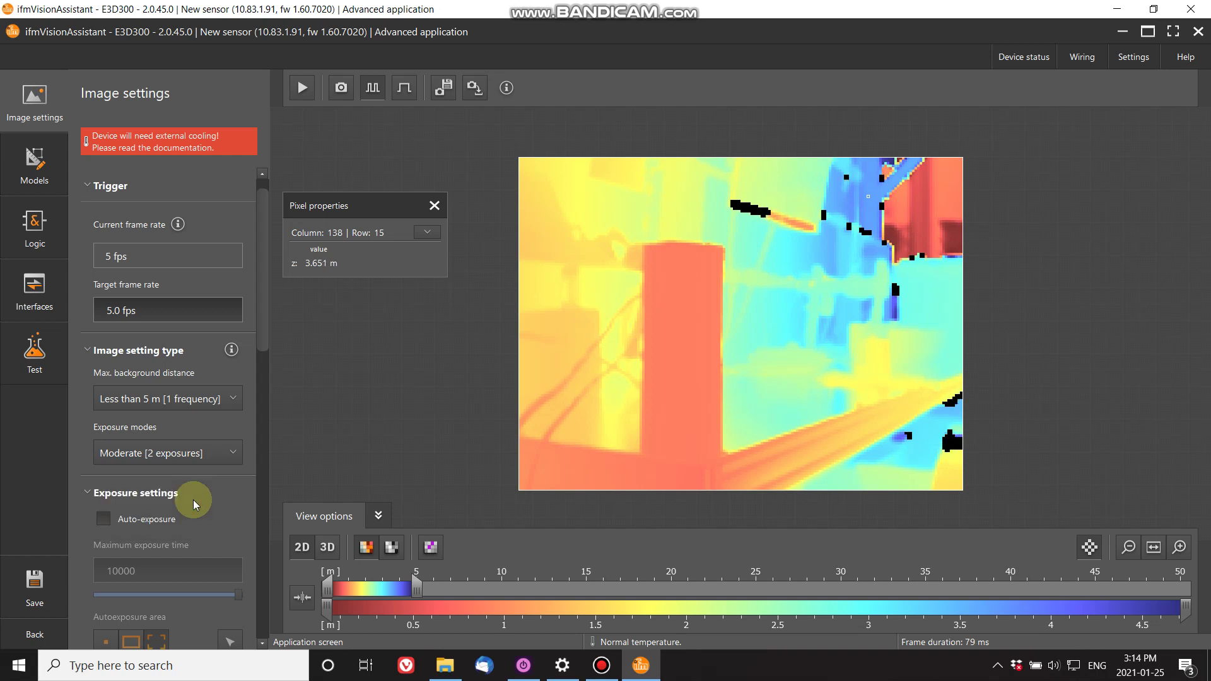
{"action": "scroll", "coordinate": [193, 499], "scroll_direction": "down", "scroll_amount": 4}
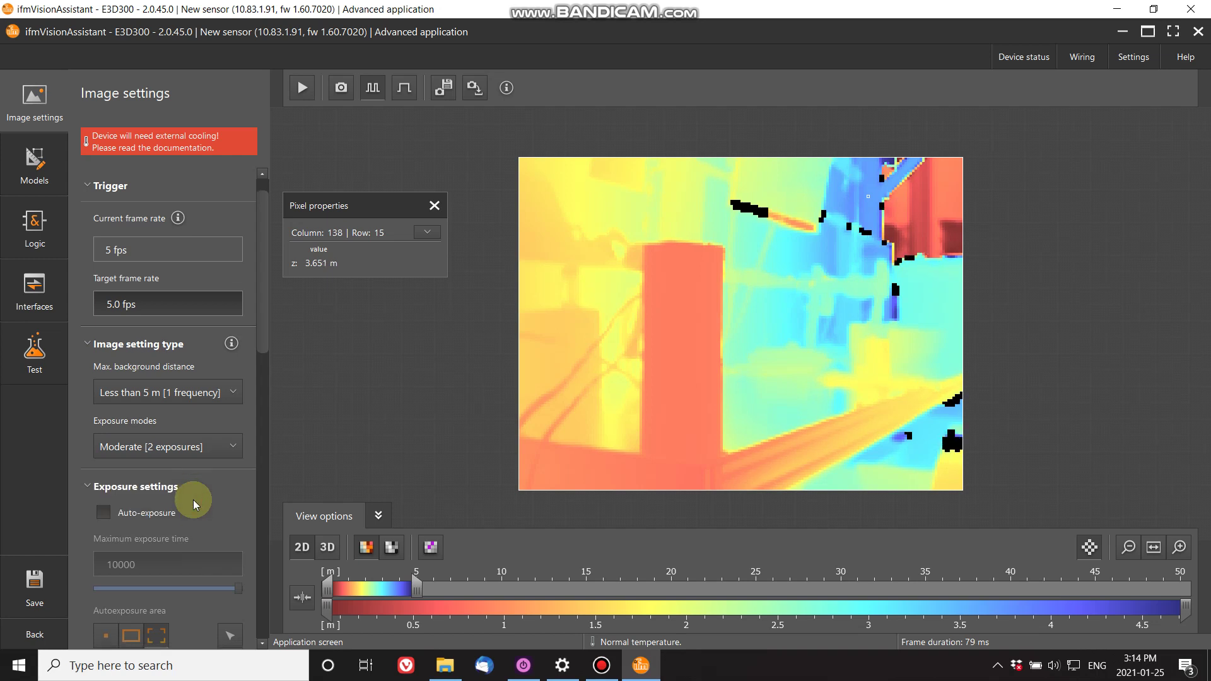
{"action": "scroll", "coordinate": [206, 482], "scroll_direction": "down", "scroll_amount": 4}
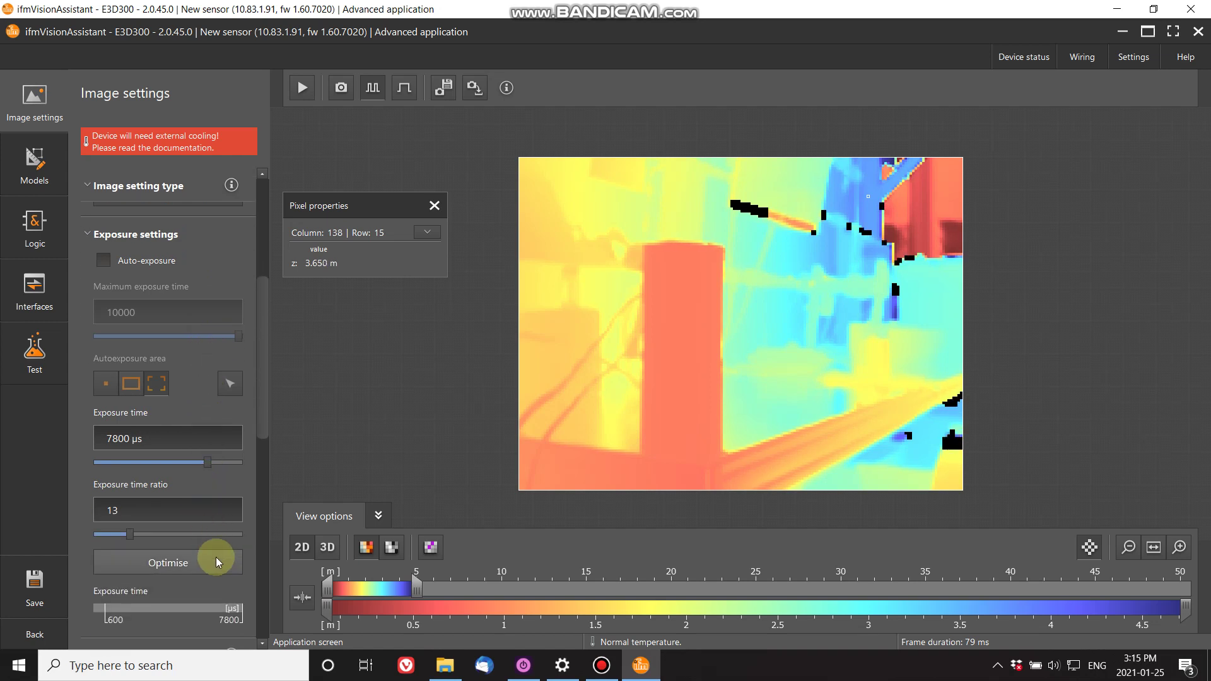
{"action": "left_click", "coordinate": [215, 558]}
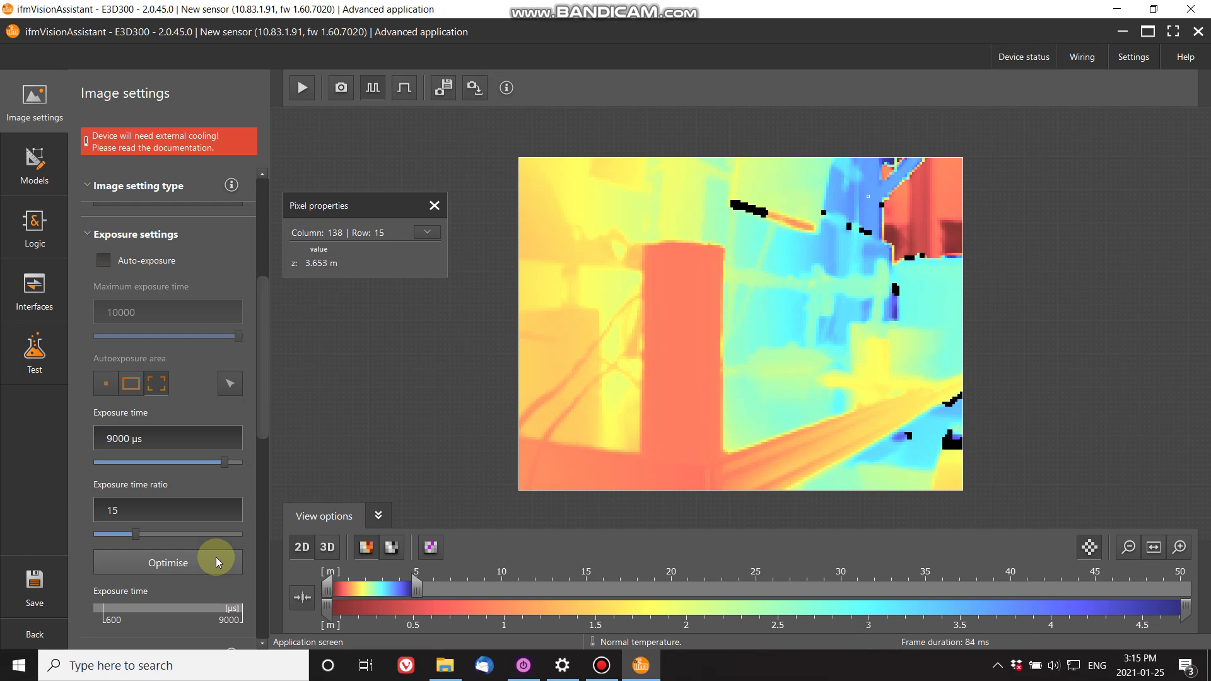
{"action": "left_click", "coordinate": [33, 161]}
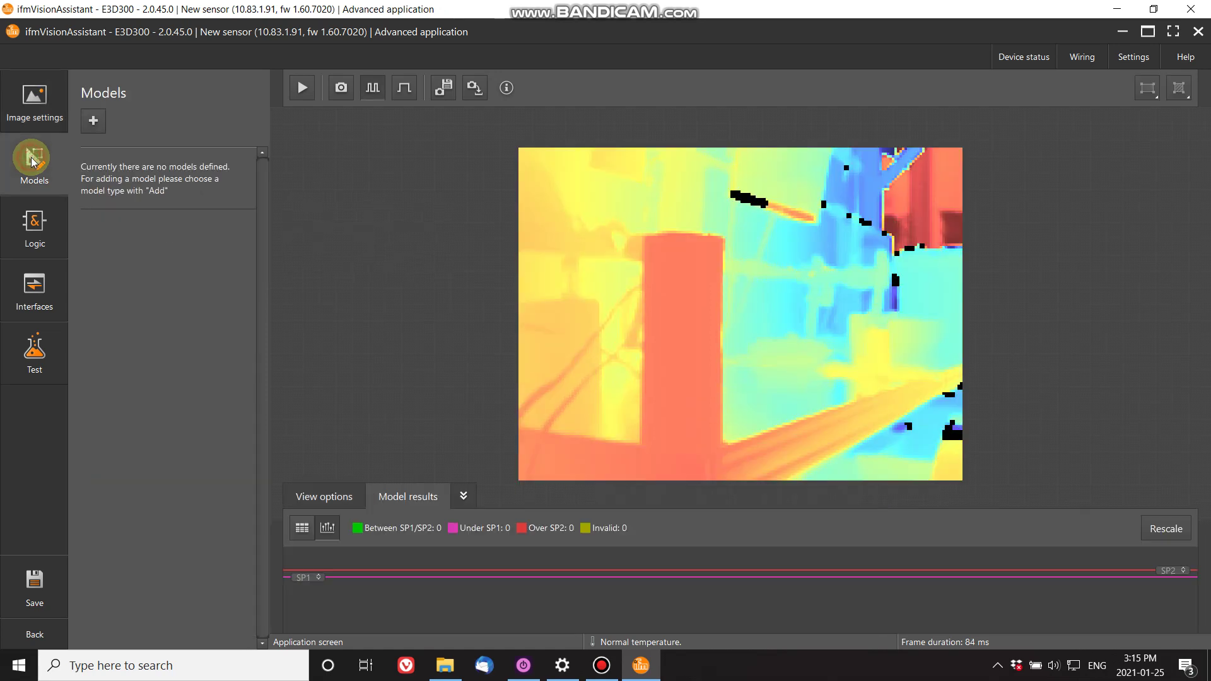
- Add an underfill Distance model M1, fit ROI 0 onto the paper towel roll, and set SP2 to 0.916 m
{"action": "left_click", "coordinate": [91, 124]}
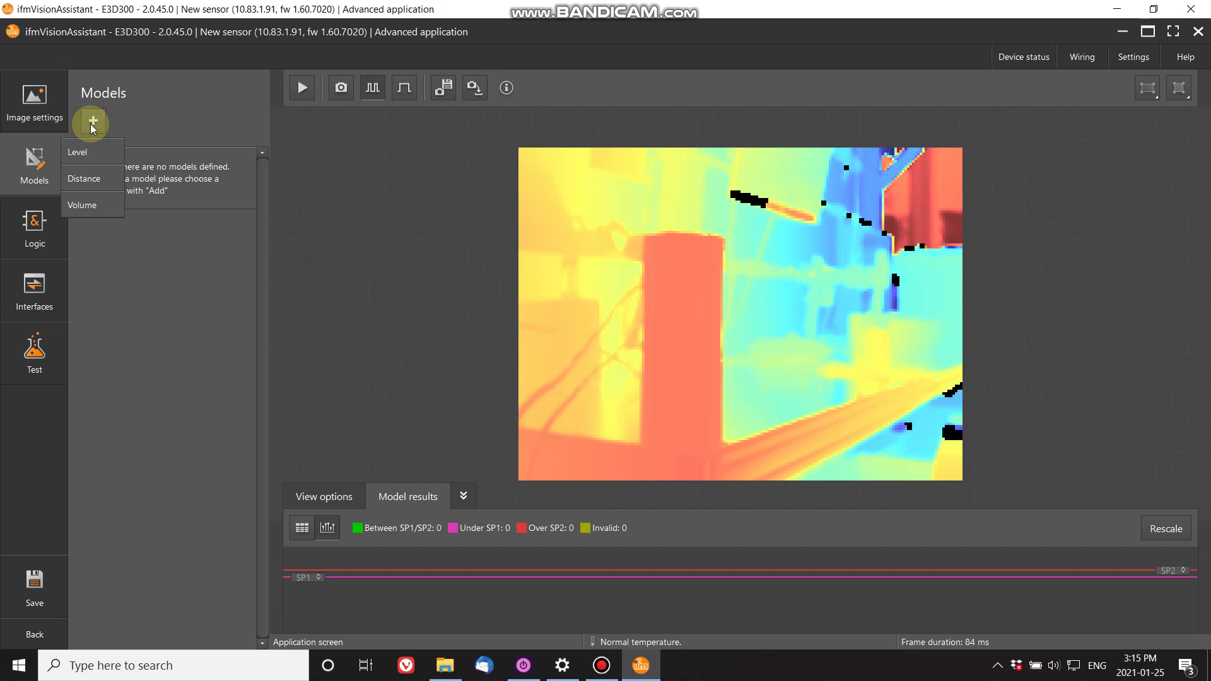
{"action": "left_click", "coordinate": [96, 179]}
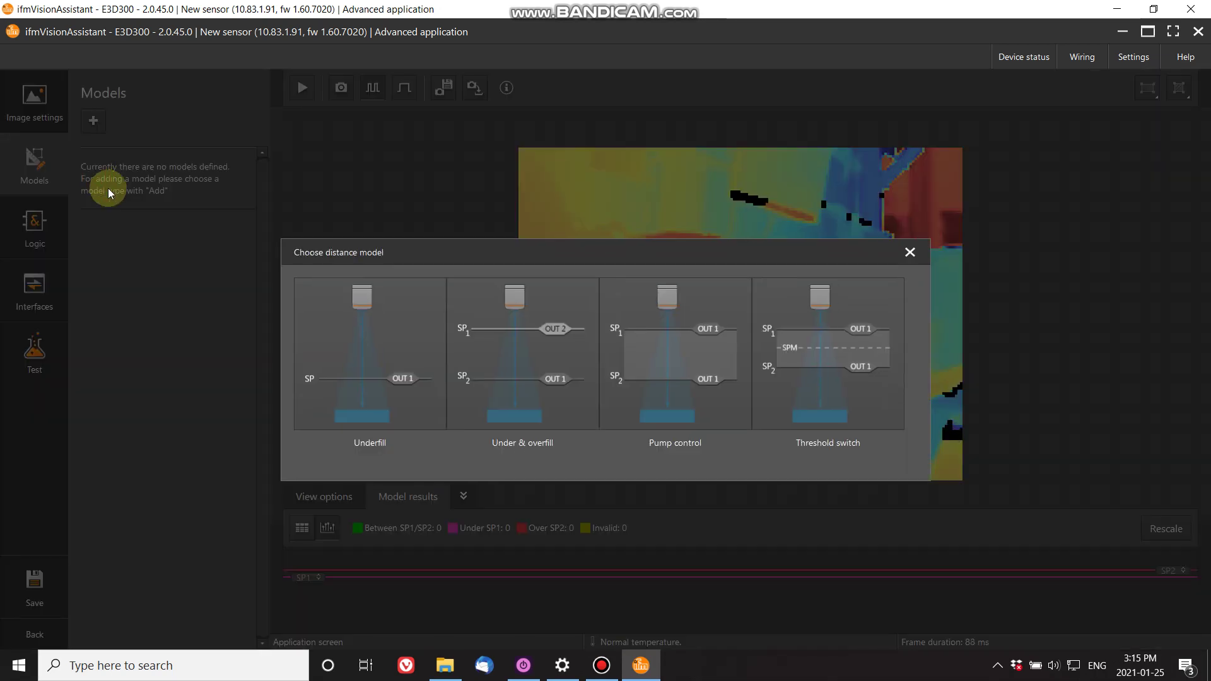
{"action": "left_click", "coordinate": [346, 332]}
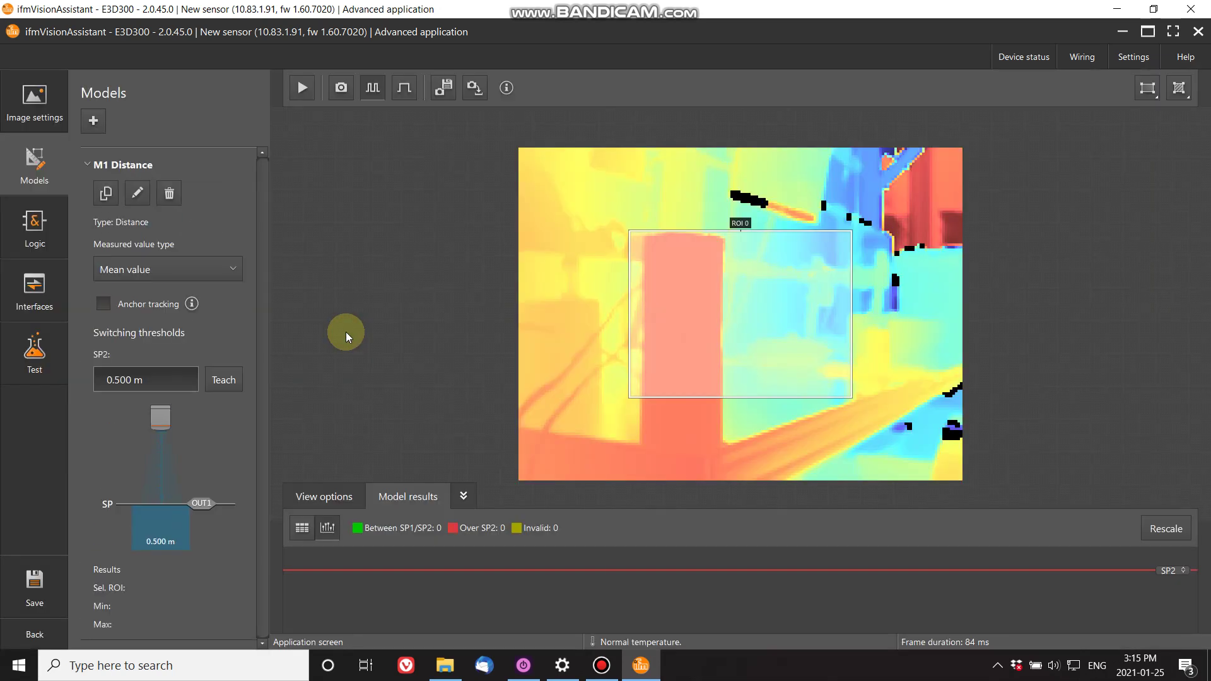
{"action": "left_click_drag", "start_coordinate": [730, 290], "coordinate": [755, 298]}
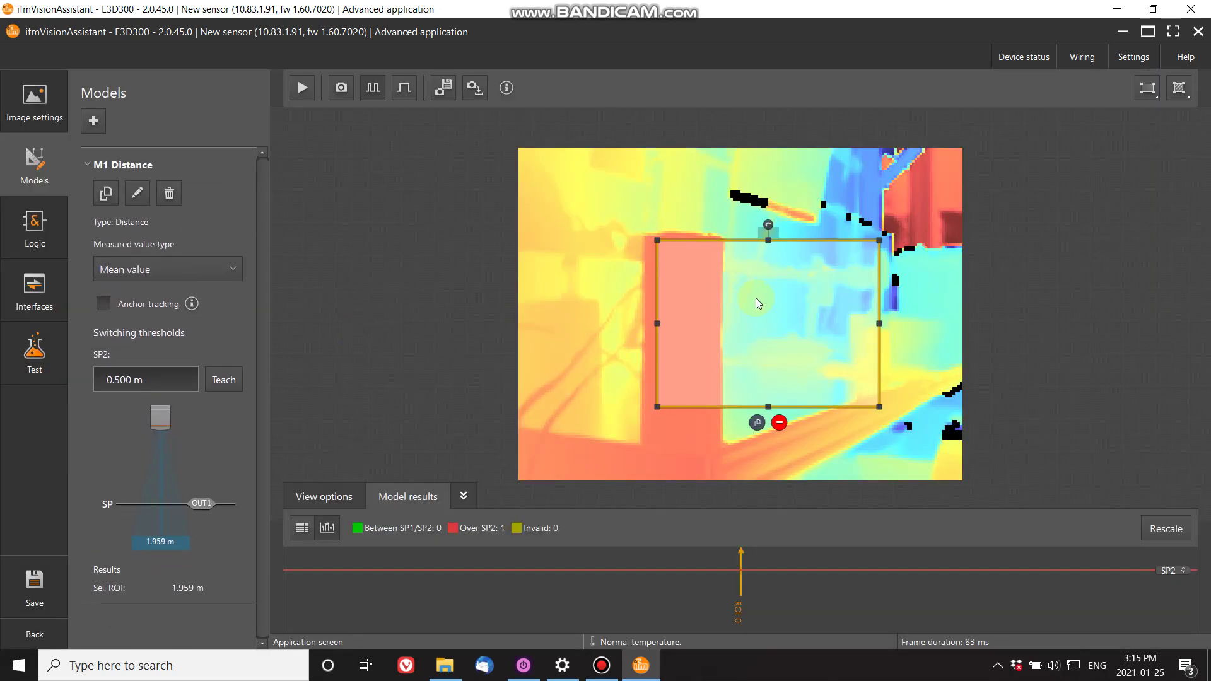
{"action": "left_click_drag", "start_coordinate": [879, 406], "coordinate": [705, 308]}
{"action": "left_click_drag", "start_coordinate": [687, 261], "coordinate": [689, 272]}
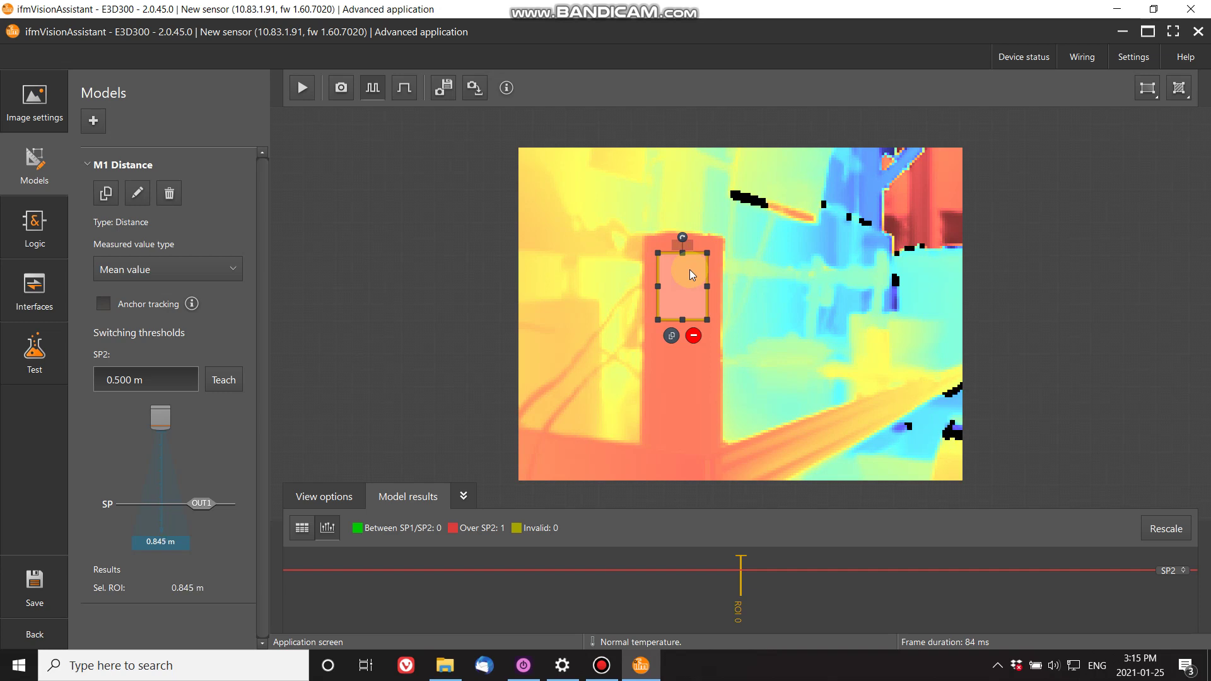
{"action": "mouse_move", "coordinate": [195, 505]}
{"action": "left_mouse_down"}
{"action": "mouse_move", "coordinate": [203, 529]}
{"action": "mouse_move", "coordinate": [203, 498]}
{"action": "mouse_move", "coordinate": [248, 521]}
{"action": "mouse_move", "coordinate": [203, 516]}
{"action": "mouse_move", "coordinate": [203, 502]}
{"action": "left_mouse_up"}
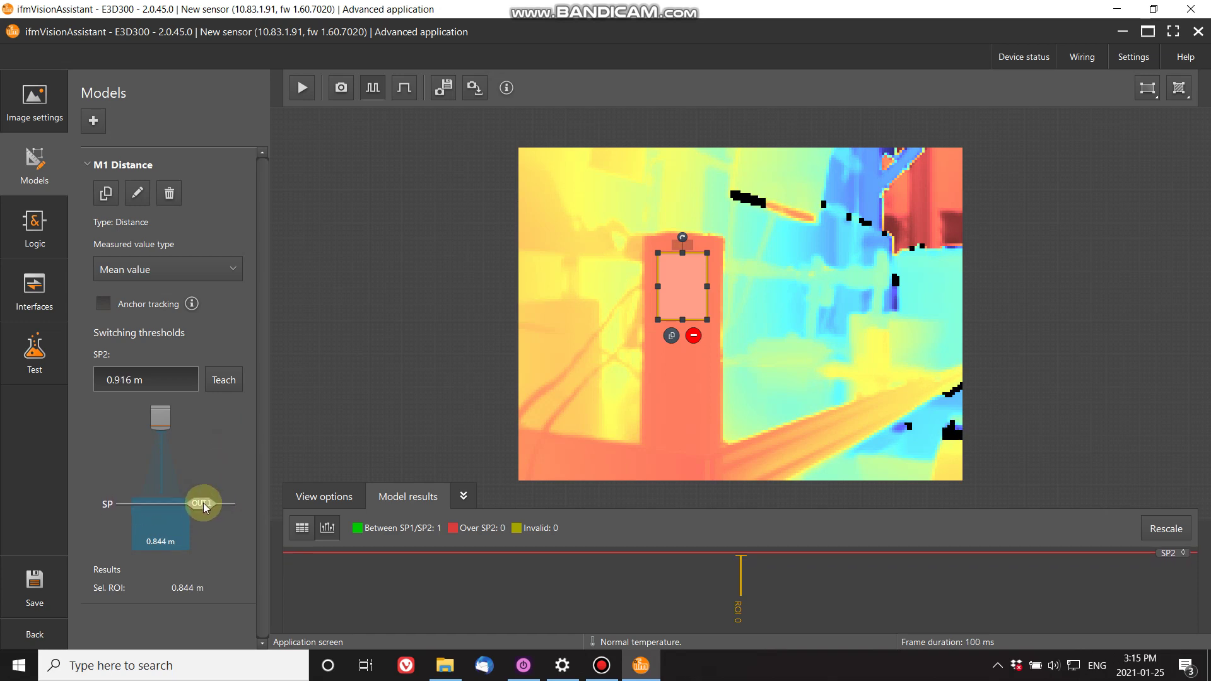
{"action": "left_click", "coordinate": [47, 233]}
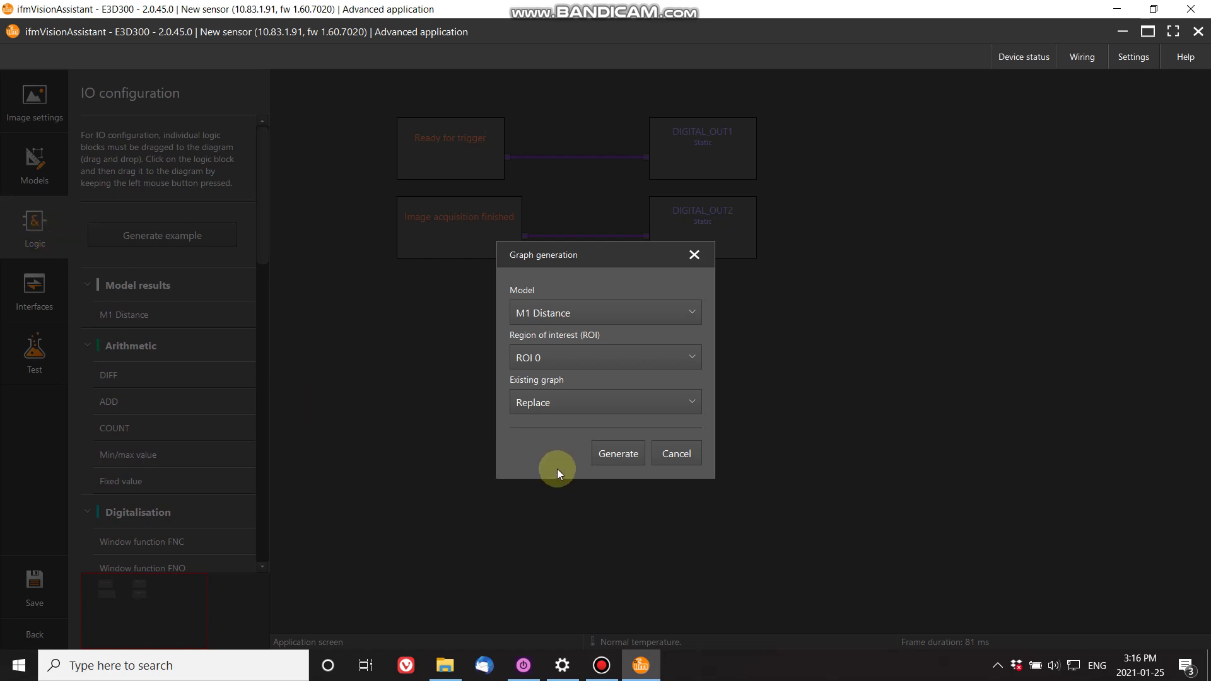
- Generate the M1 Distance ROI 0 example graph, wiring comparators, NOT and AND to DIGITAL_OUT1
{"action": "left_click", "coordinate": [628, 453]}
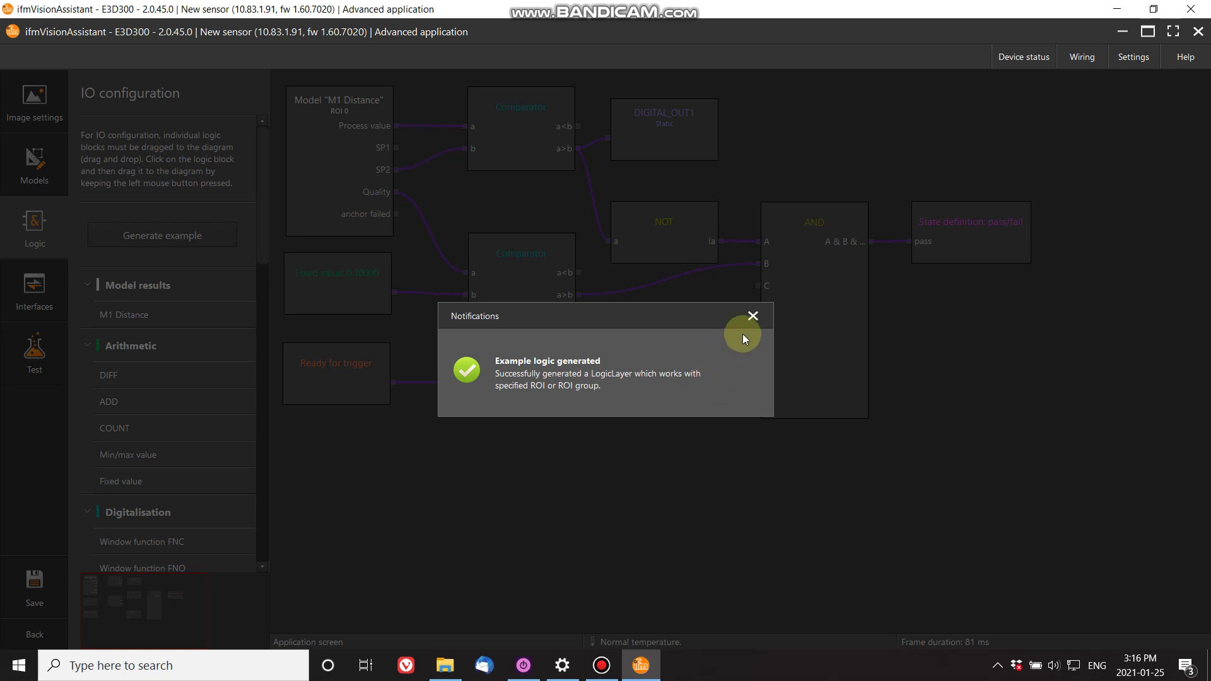
{"action": "left_click", "coordinate": [751, 317]}
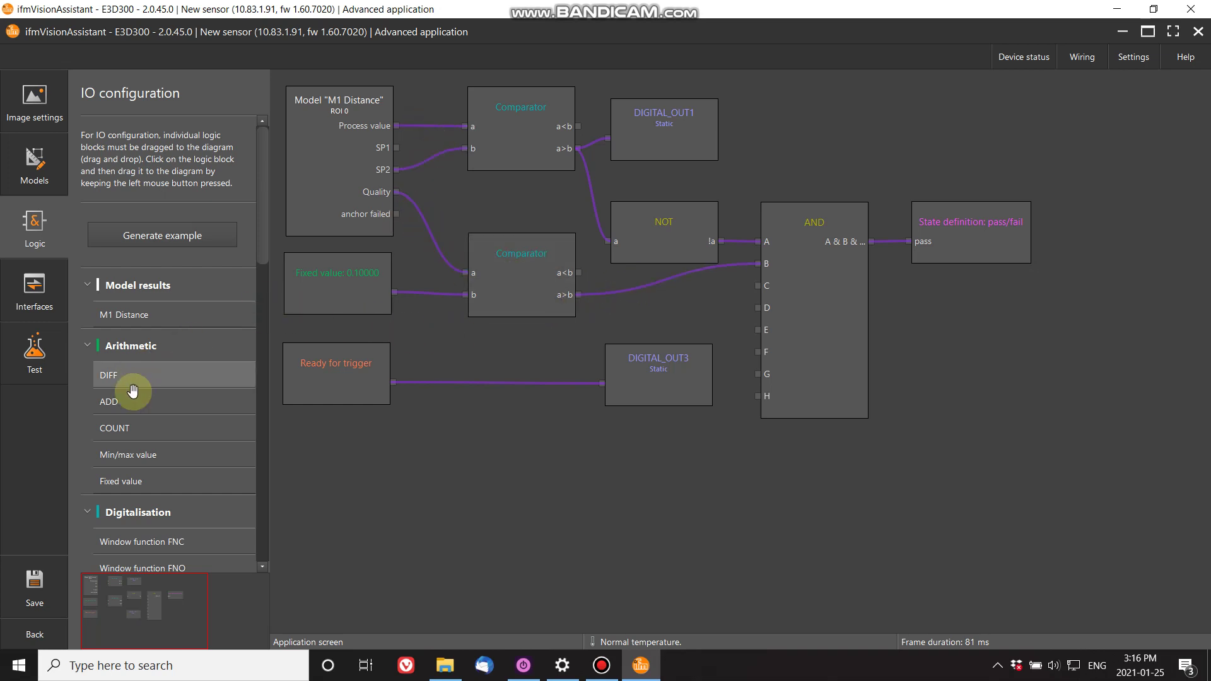
{"action": "left_click_drag", "start_coordinate": [262, 214], "coordinate": [246, 343]}
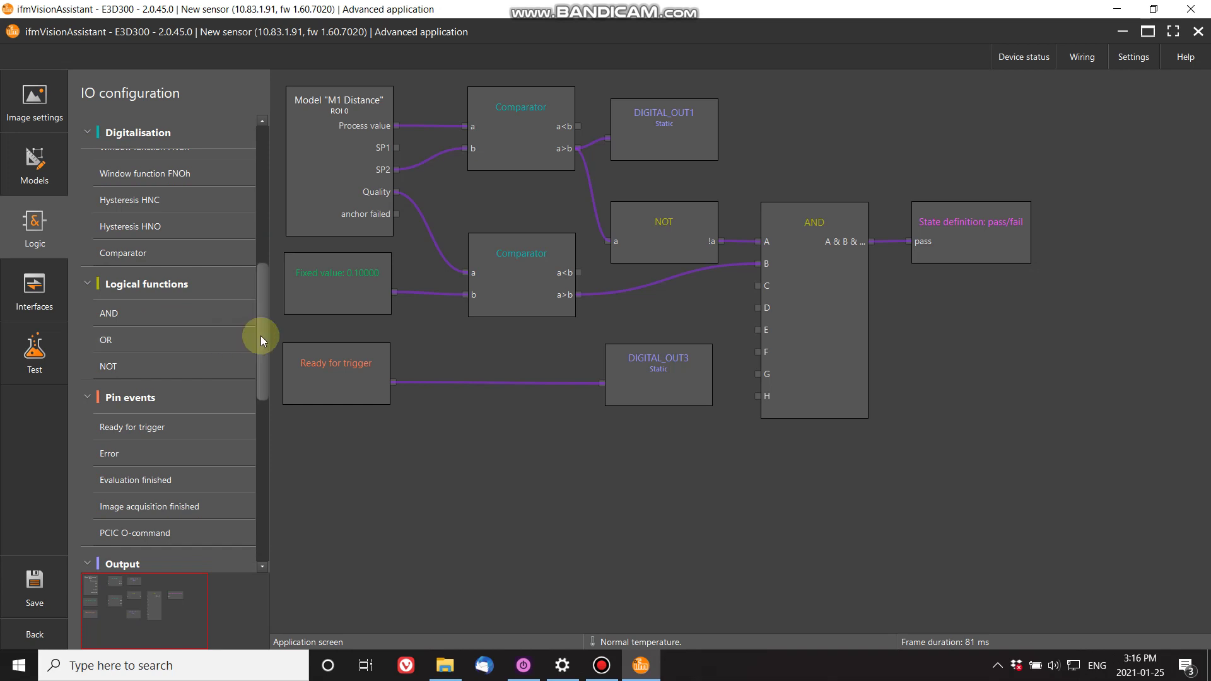
{"action": "left_click_drag", "start_coordinate": [259, 338], "coordinate": [262, 244]}
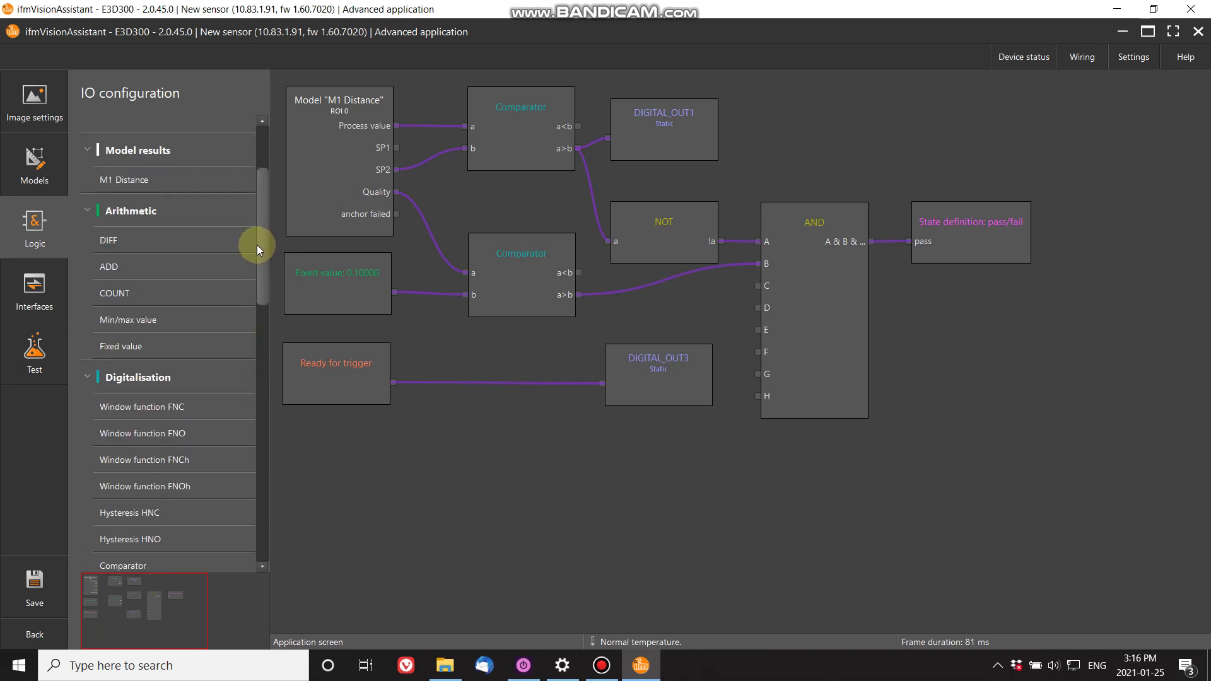
- Delete DIGITAL_OUT1, add an ANALOG_OUT block, and connect Process value to its Value input
{"action": "left_click", "coordinate": [691, 140]}
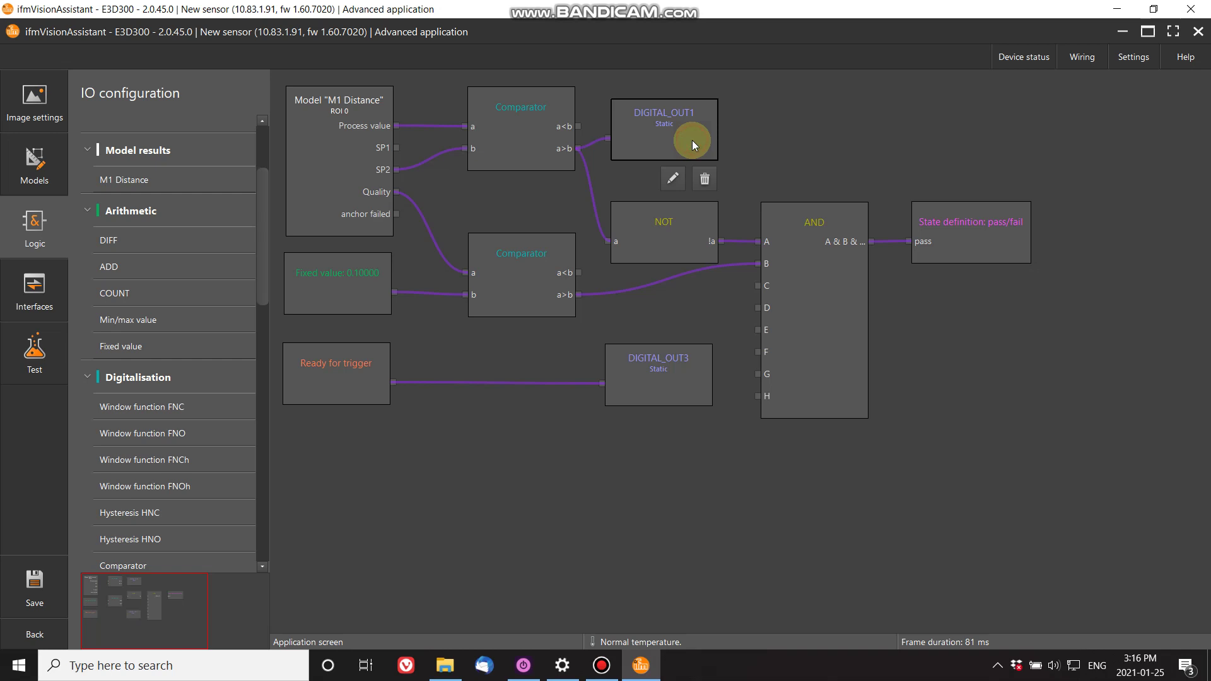
{"action": "left_click", "coordinate": [705, 179]}
{"action": "left_click_drag", "start_coordinate": [263, 281], "coordinate": [260, 447]}
{"action": "left_click_drag", "start_coordinate": [165, 449], "coordinate": [692, 140]}
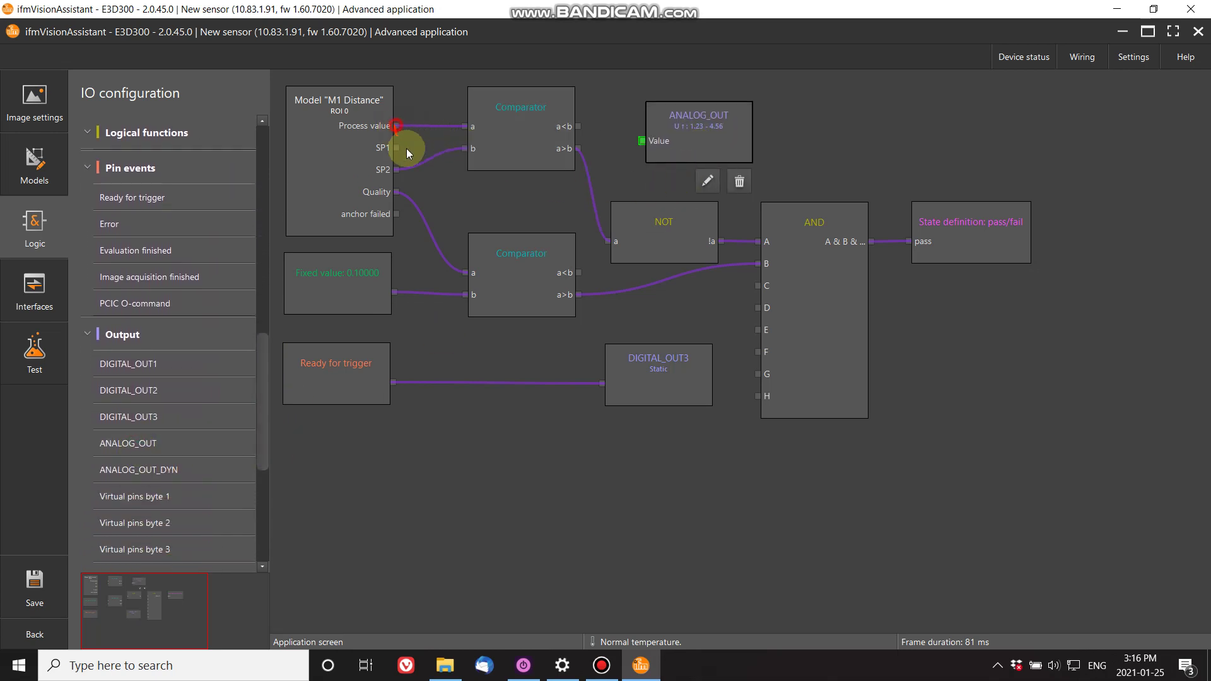
{"action": "left_click_drag", "start_coordinate": [578, 149], "coordinate": [521, 470]}
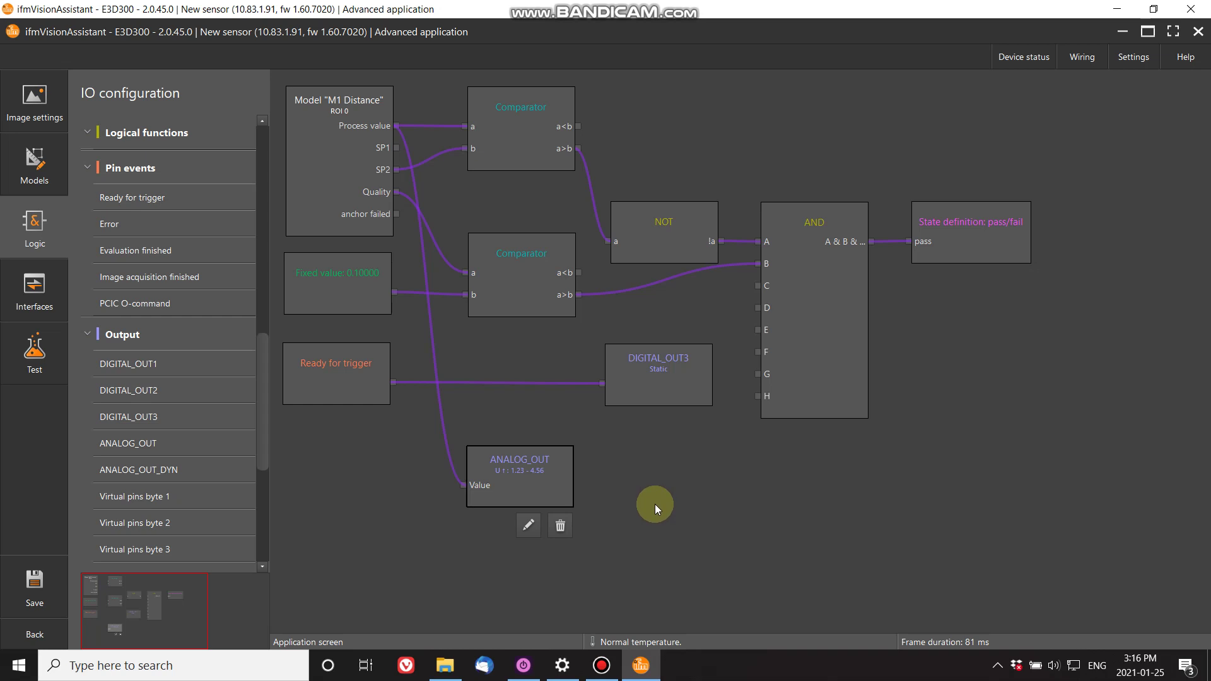
{"action": "left_click", "coordinate": [38, 297]}
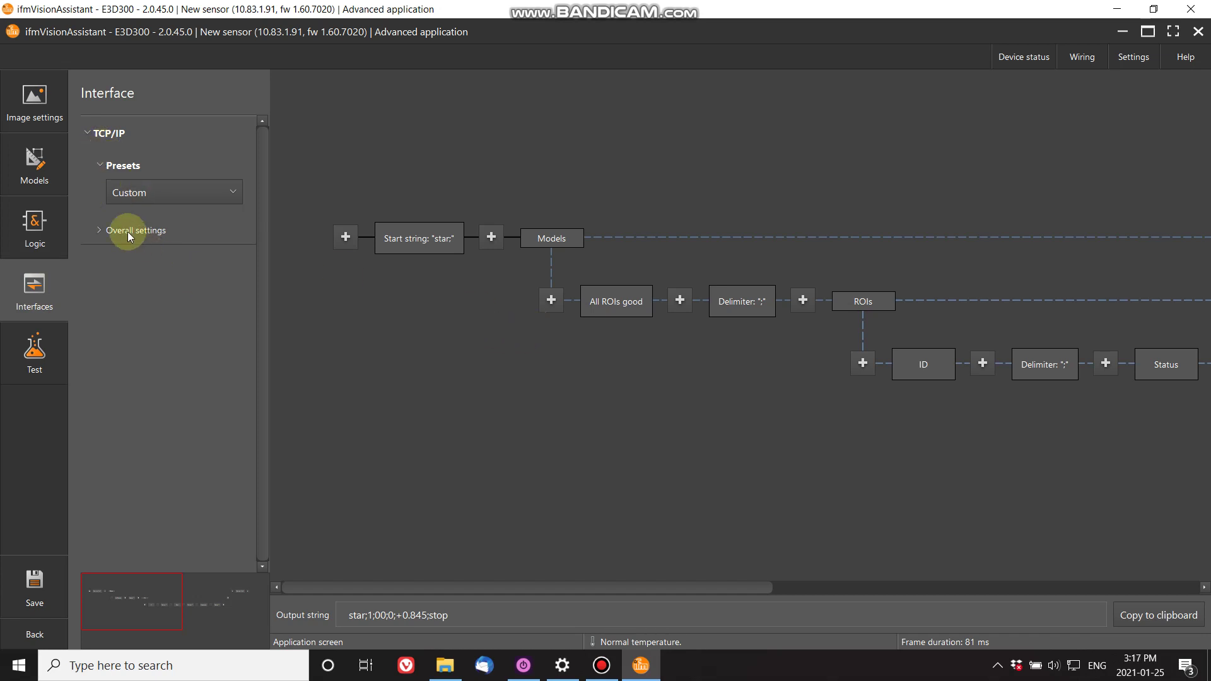
- Expand TCP/IP Overall settings (ASCII, precision 6, fixed, decimal) and browse items after All ROIs good without adding any
{"action": "left_click", "coordinate": [100, 232]}
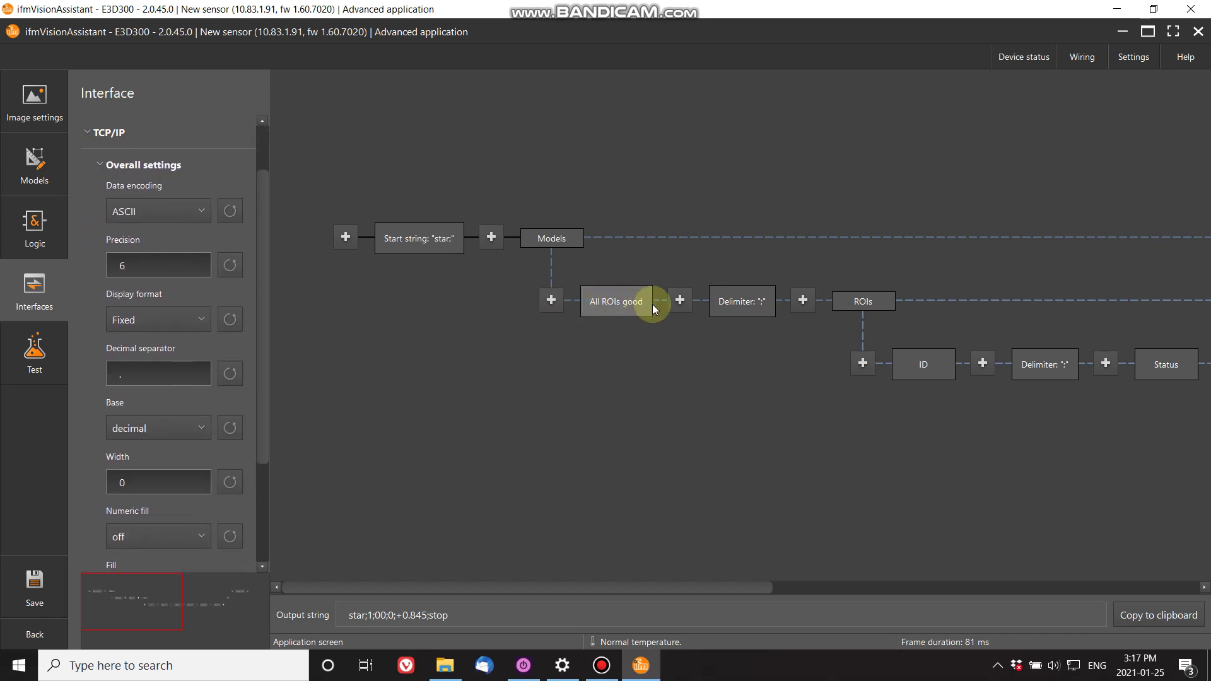
{"action": "left_click", "coordinate": [678, 301]}
{"action": "scroll", "coordinate": [759, 311], "scroll_direction": "down", "scroll_amount": 1}
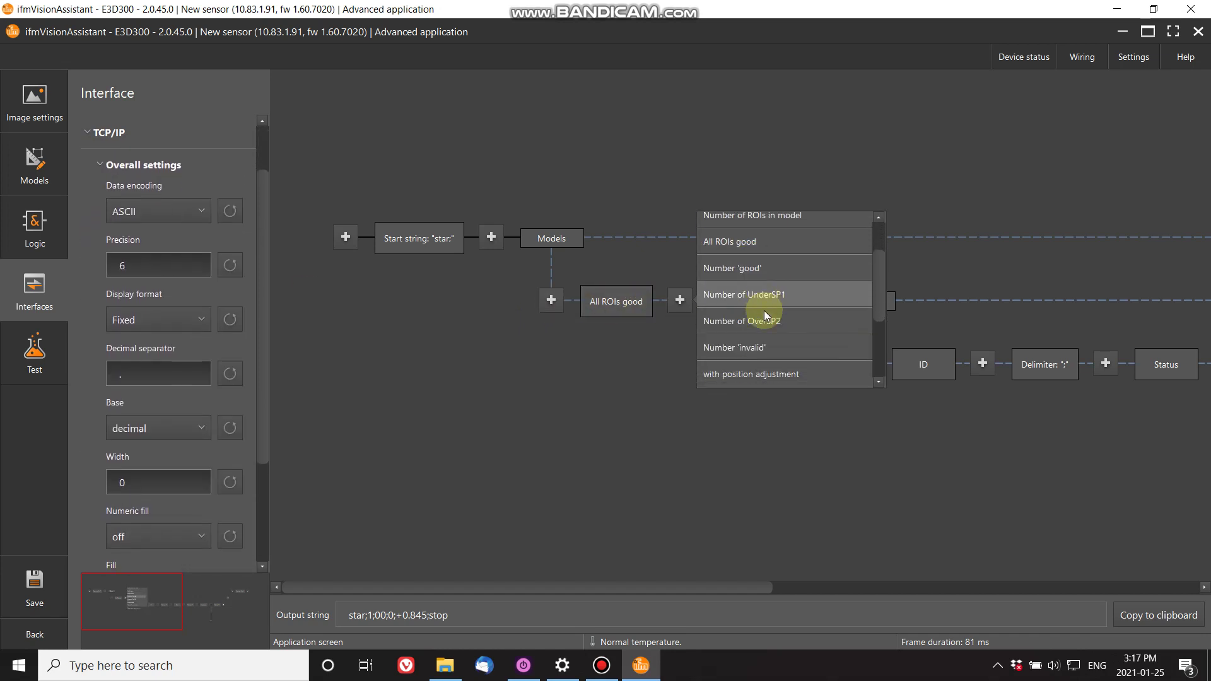
{"action": "scroll", "coordinate": [764, 312], "scroll_direction": "down", "scroll_amount": 3}
{"action": "left_click", "coordinate": [628, 411]}
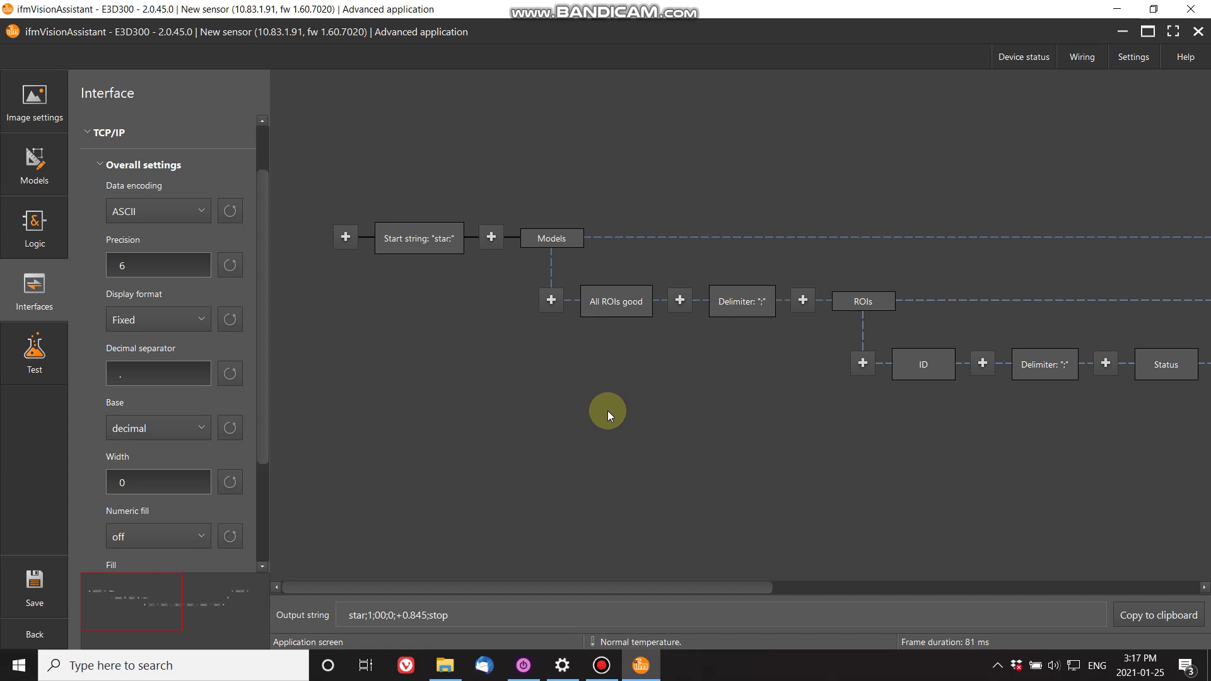
- Run a live test, showing 47 of 108 passed and OUT1 at 2.3 V, then save the application
{"action": "left_click", "coordinate": [28, 349]}
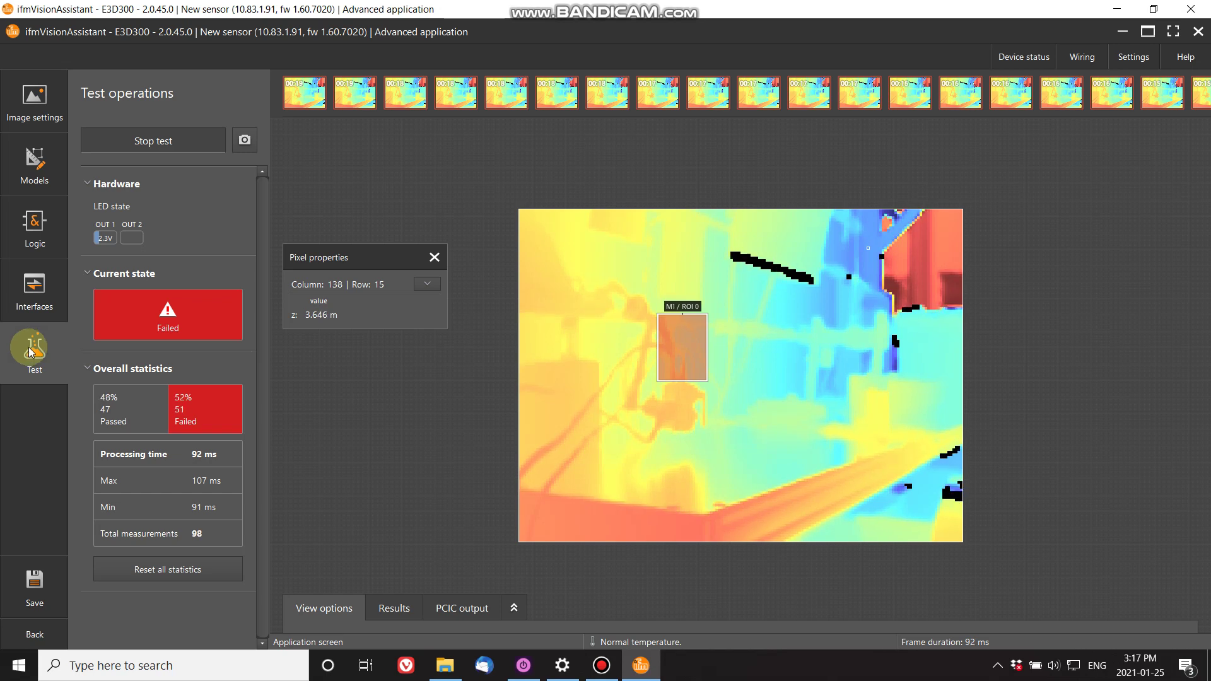
{"action": "left_click", "coordinate": [24, 591]}
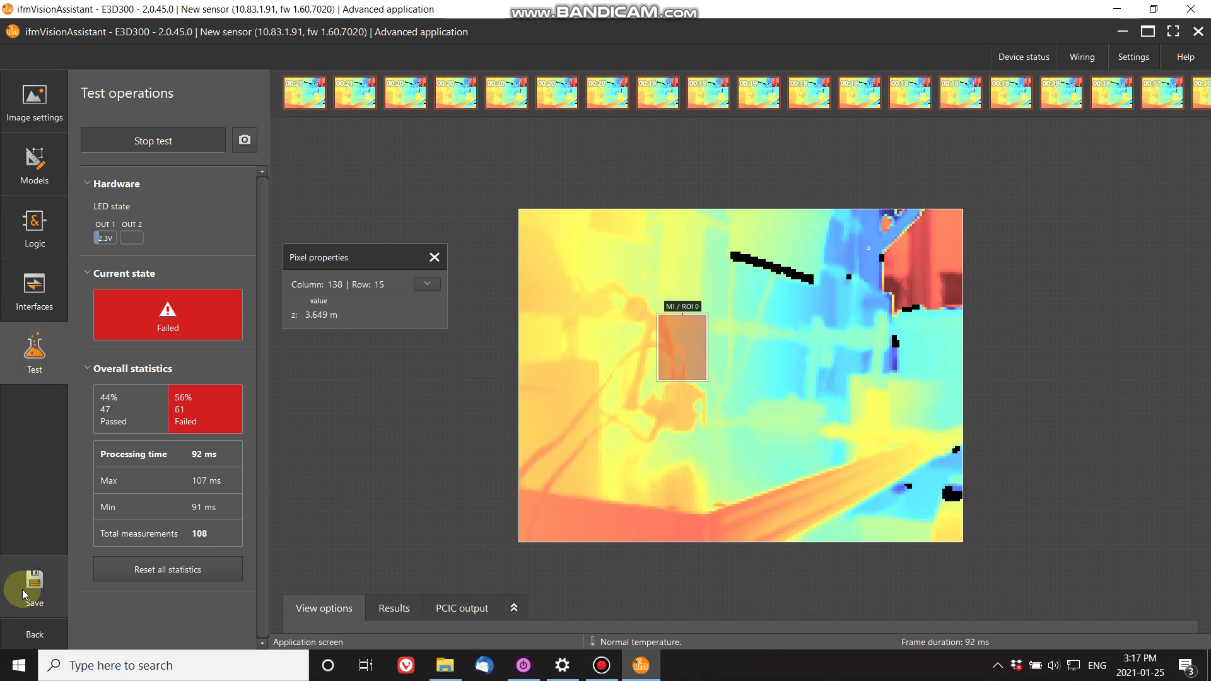